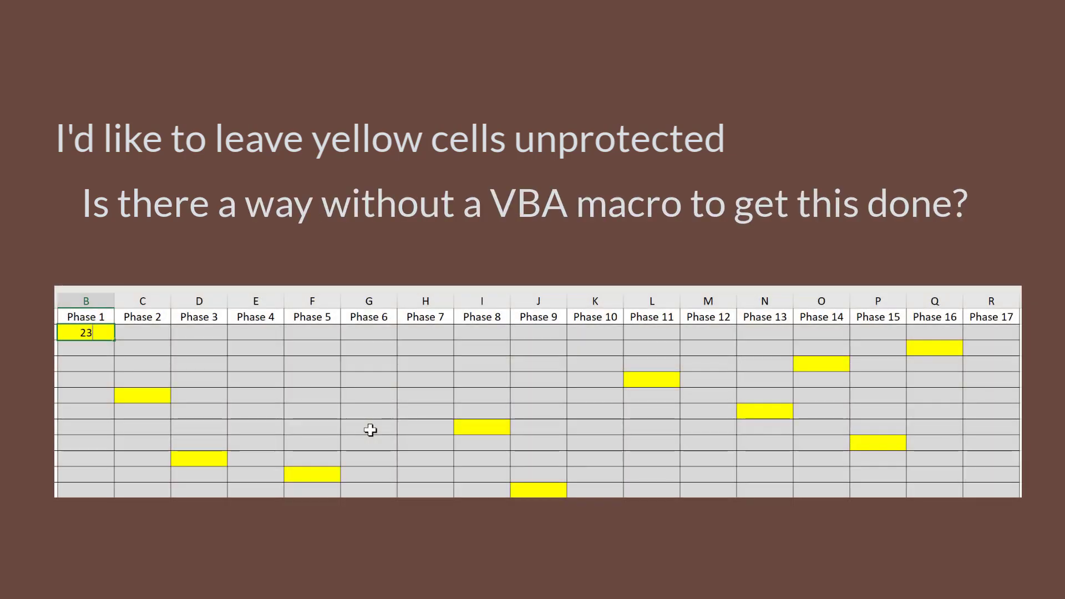
Tab through three successive yellow input cells in the demo grid
key("Tab")
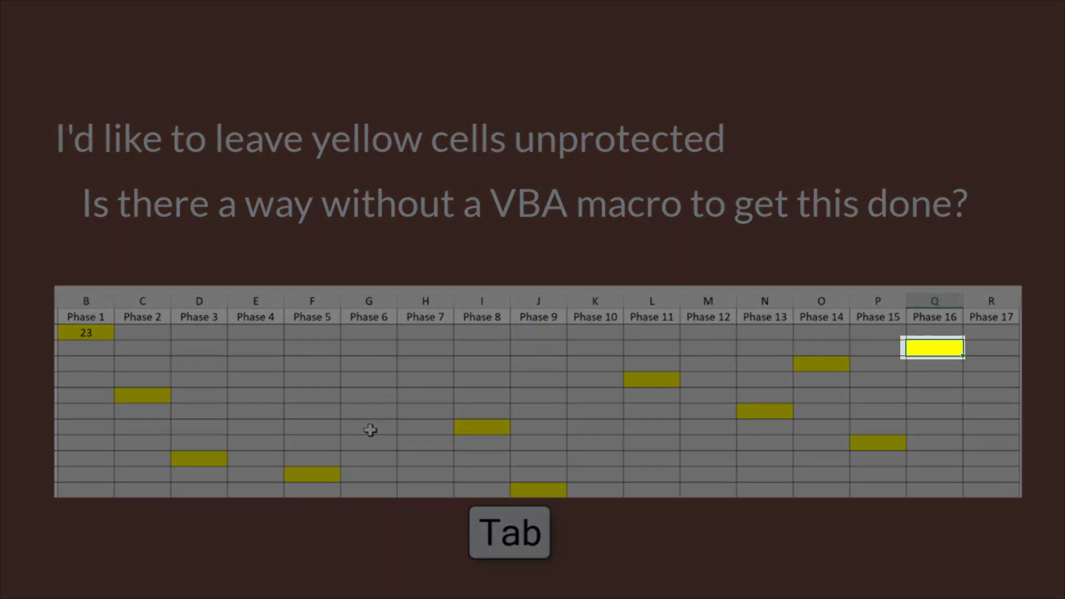
key("Tab")
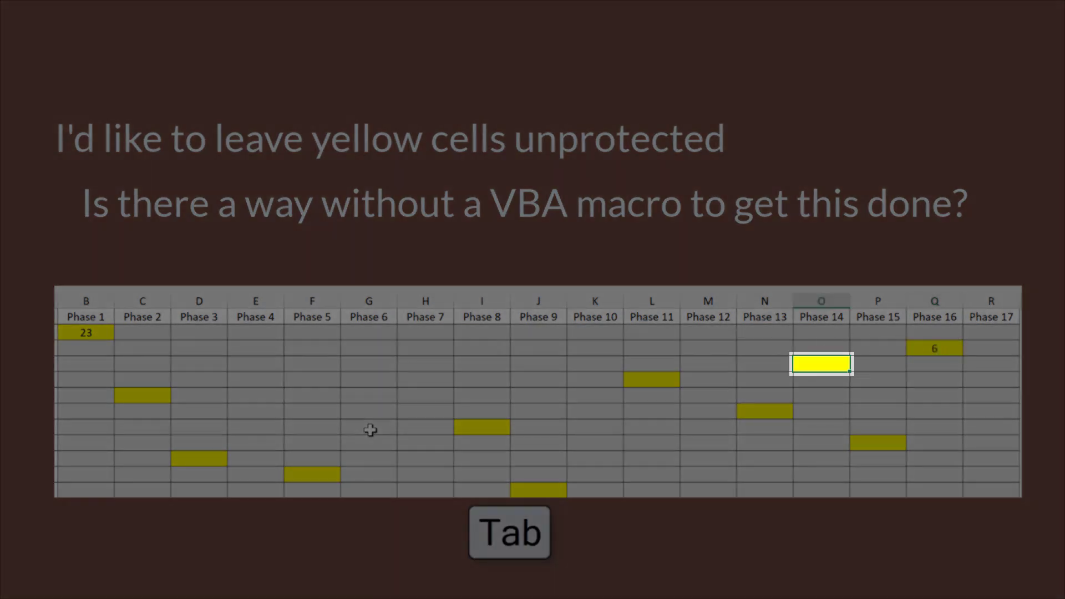
key("Tab")
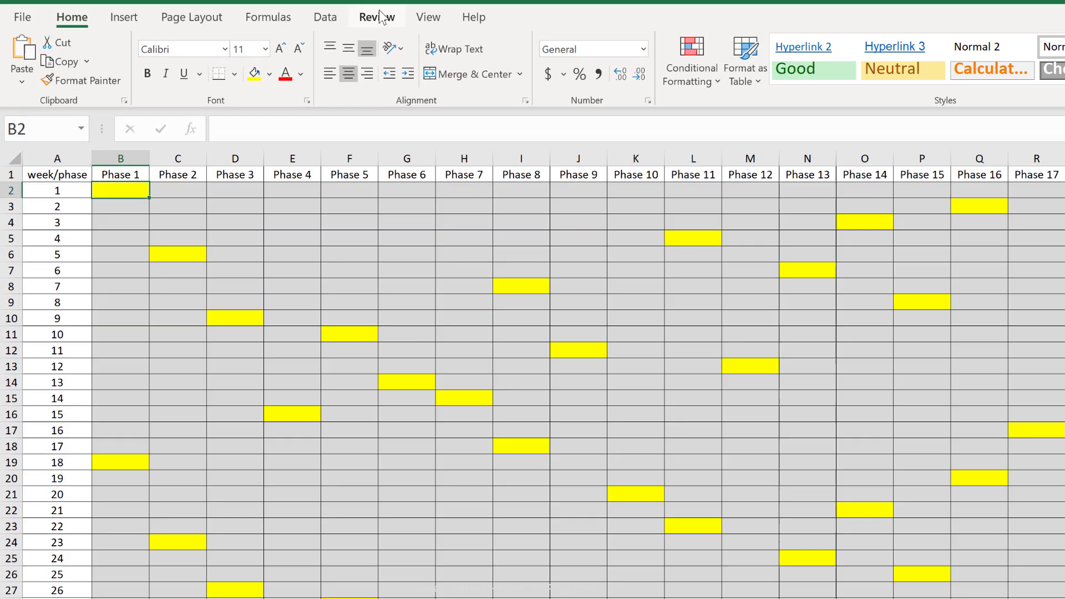
left_click(381, 16)
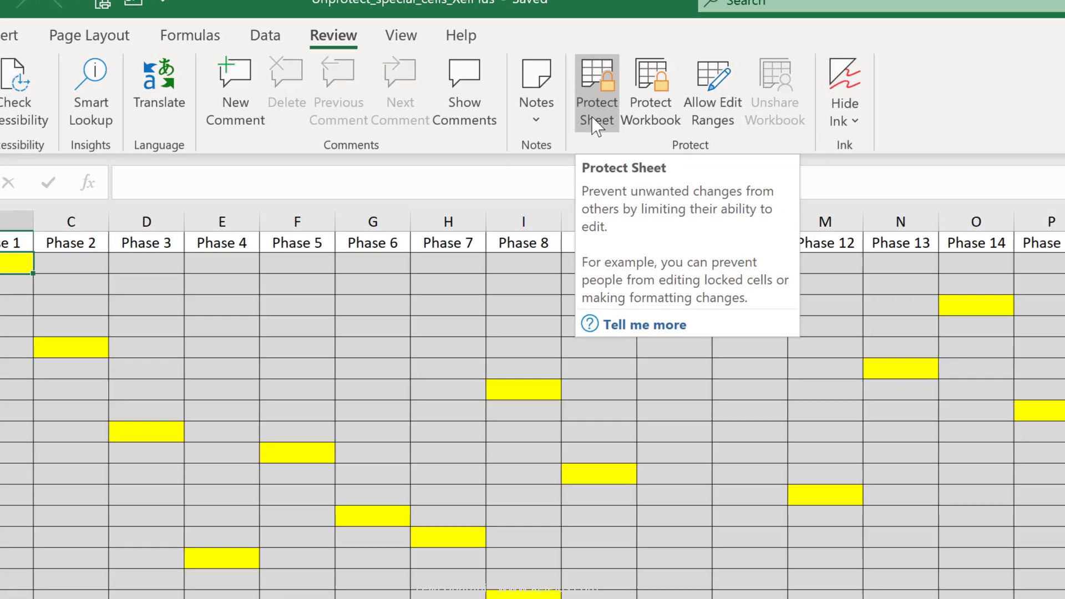
left_click(627, 143)
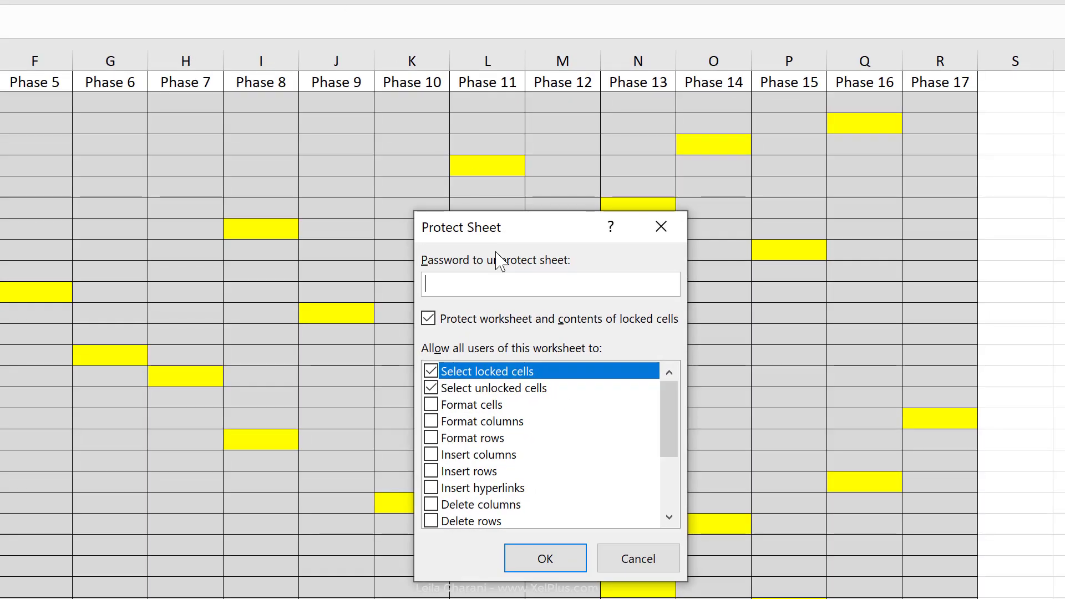
type("12345")
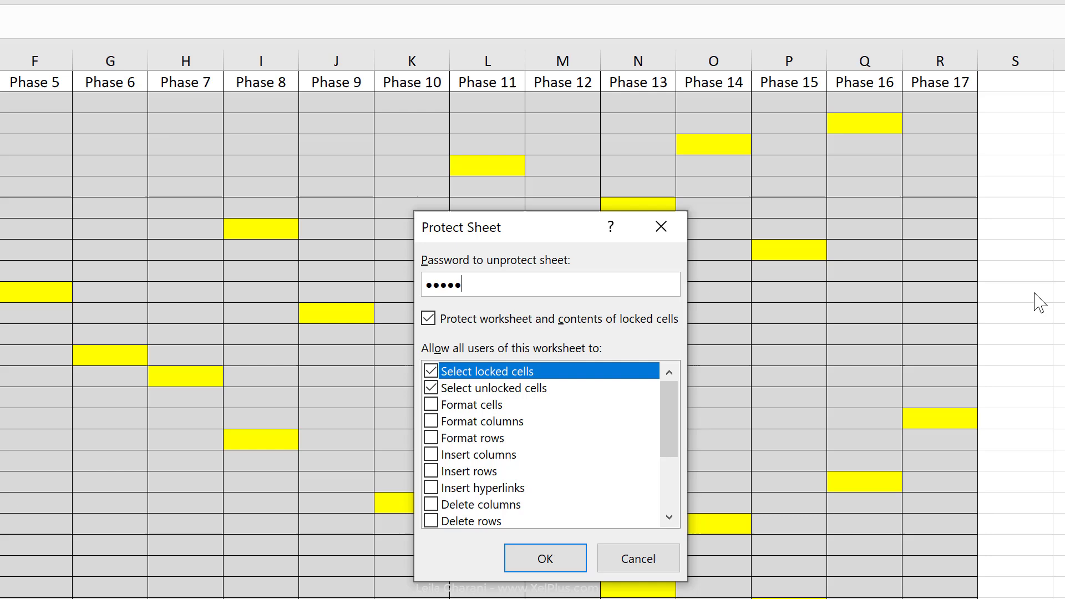
key("Return")
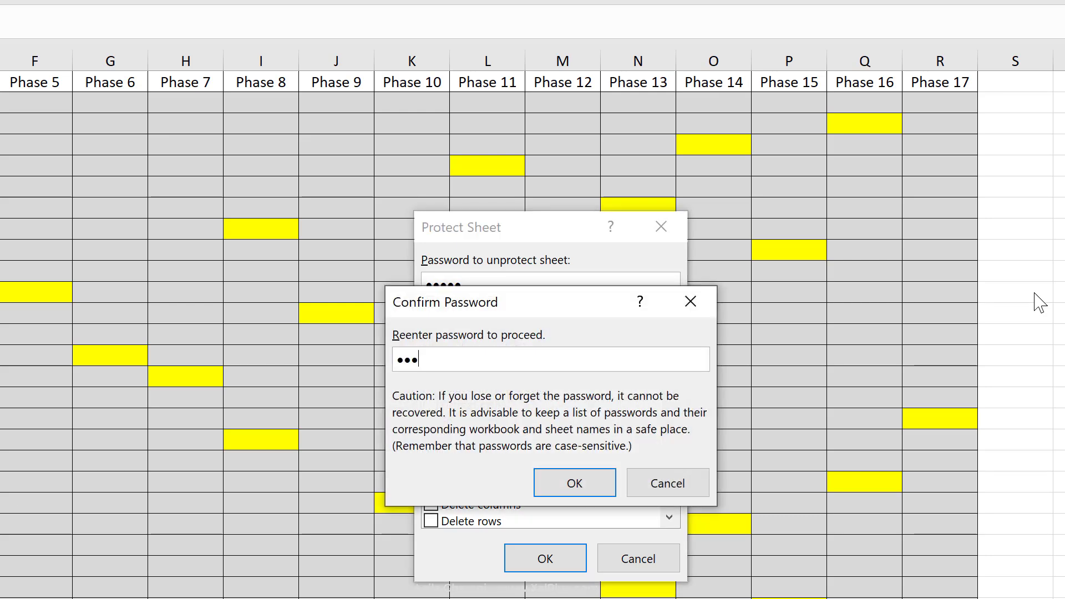
key("Return")
left_click(490, 309)
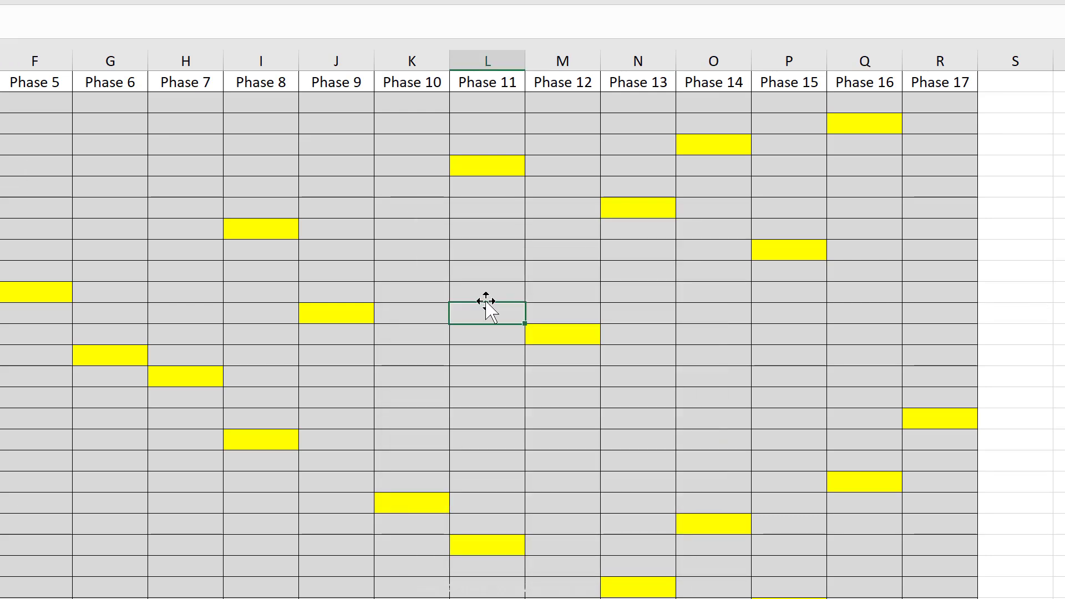
key("Delete")
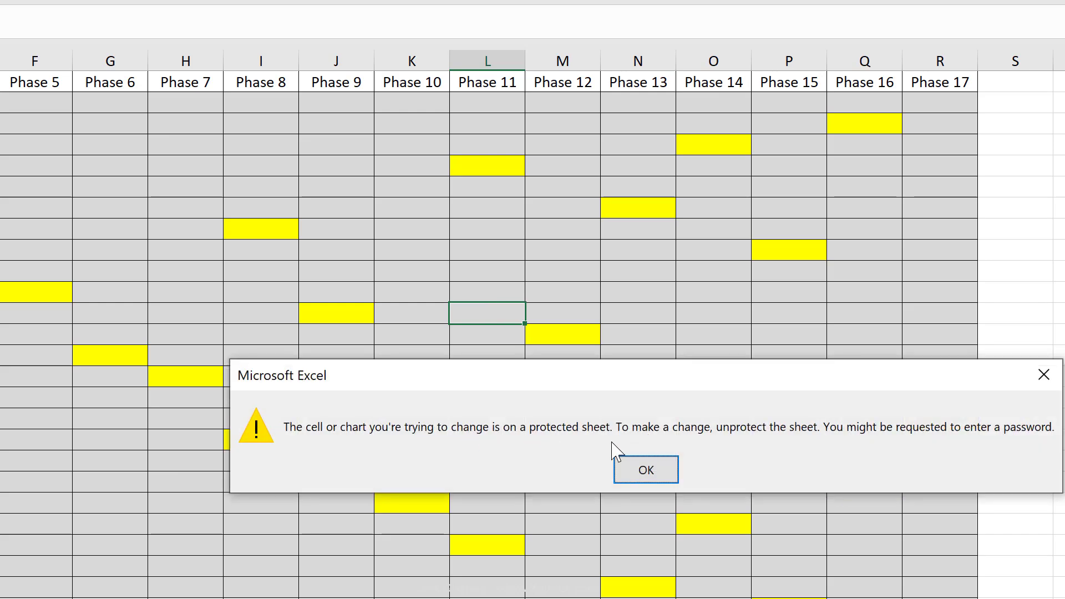
left_click(645, 482)
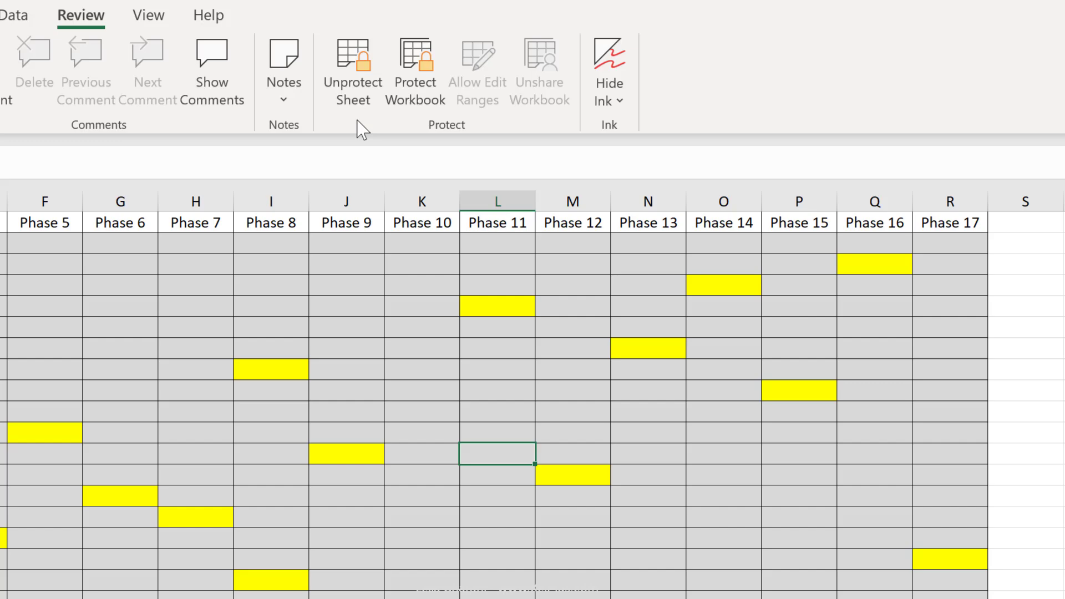
left_click(353, 94)
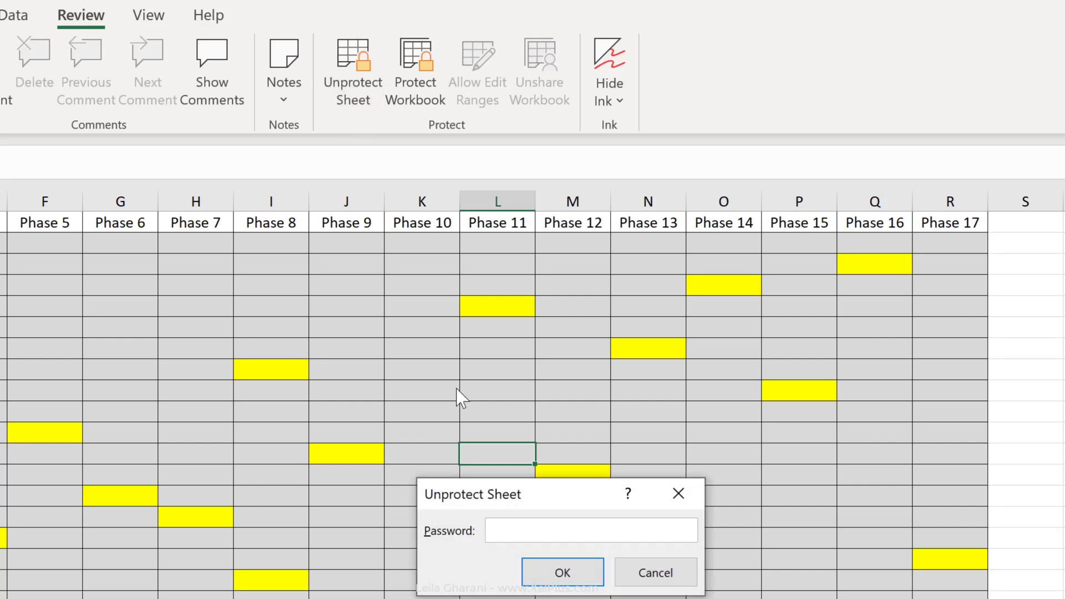
type("12345")
key("Return")
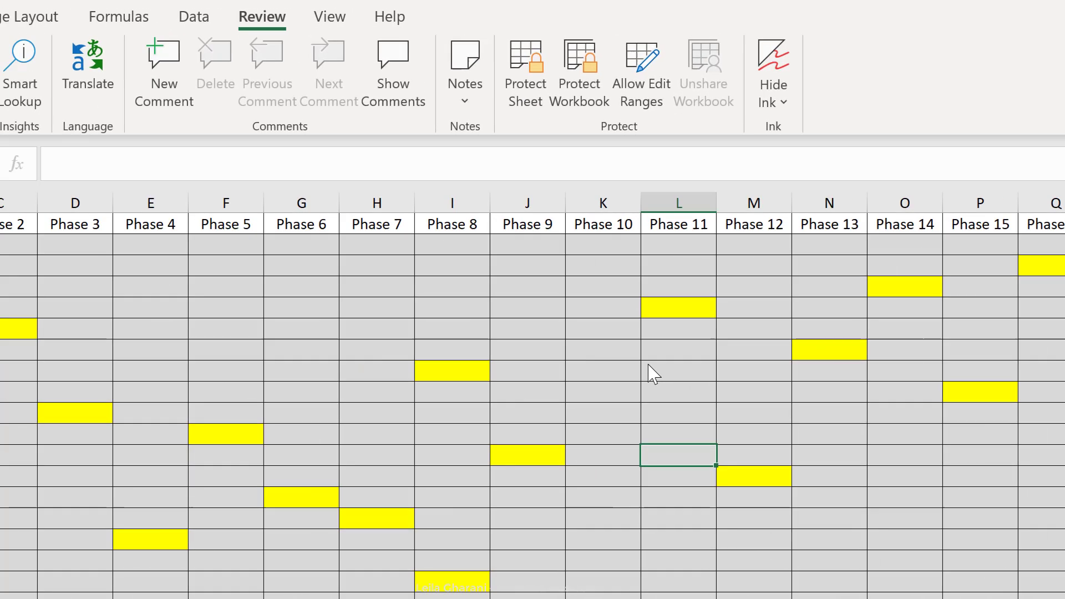
Select B2:E6 and clear Locked on the Protection tab of Format Cells
left_click(622, 359)
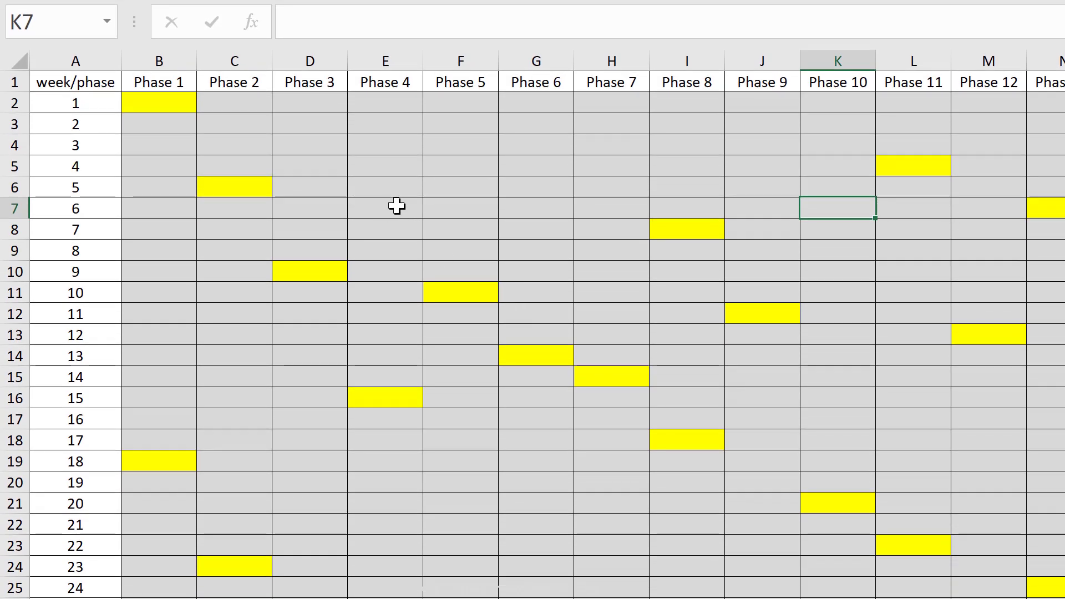
left_click(183, 102)
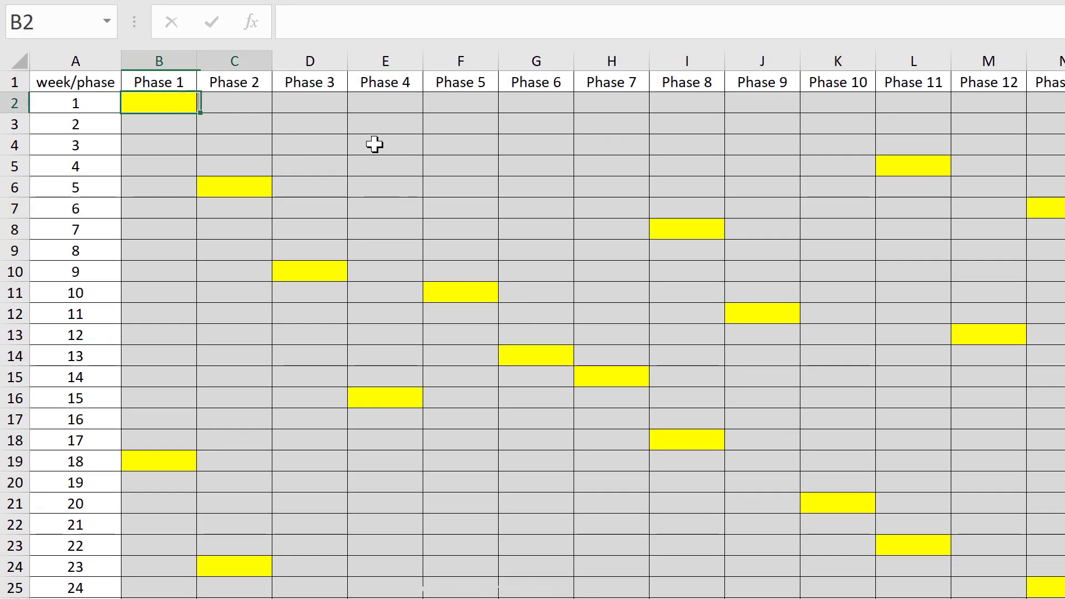
left_click_drag(374, 144, 396, 187)
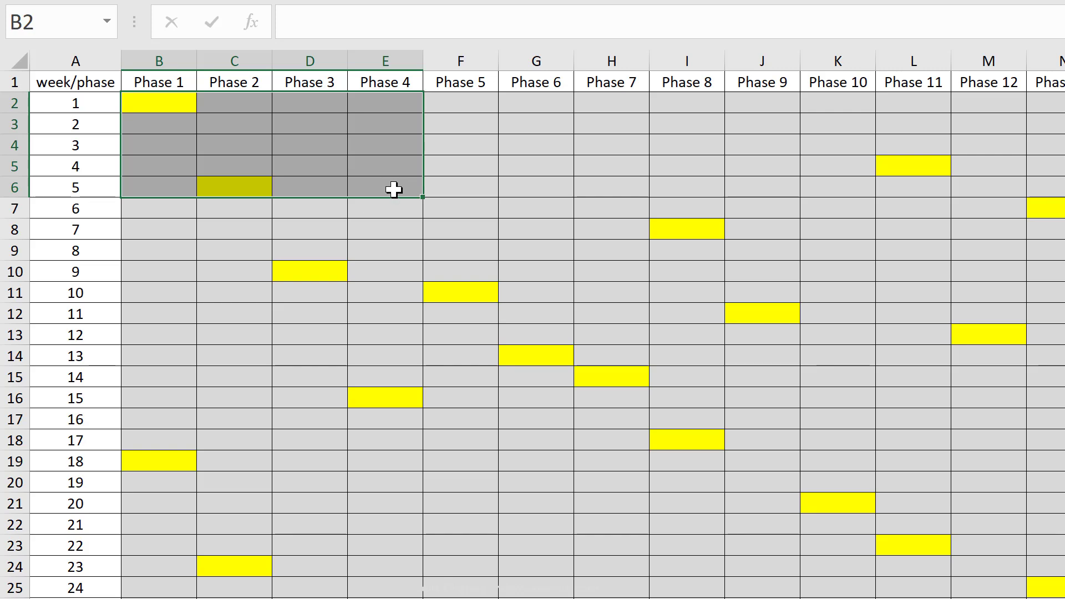
right_click(393, 191)
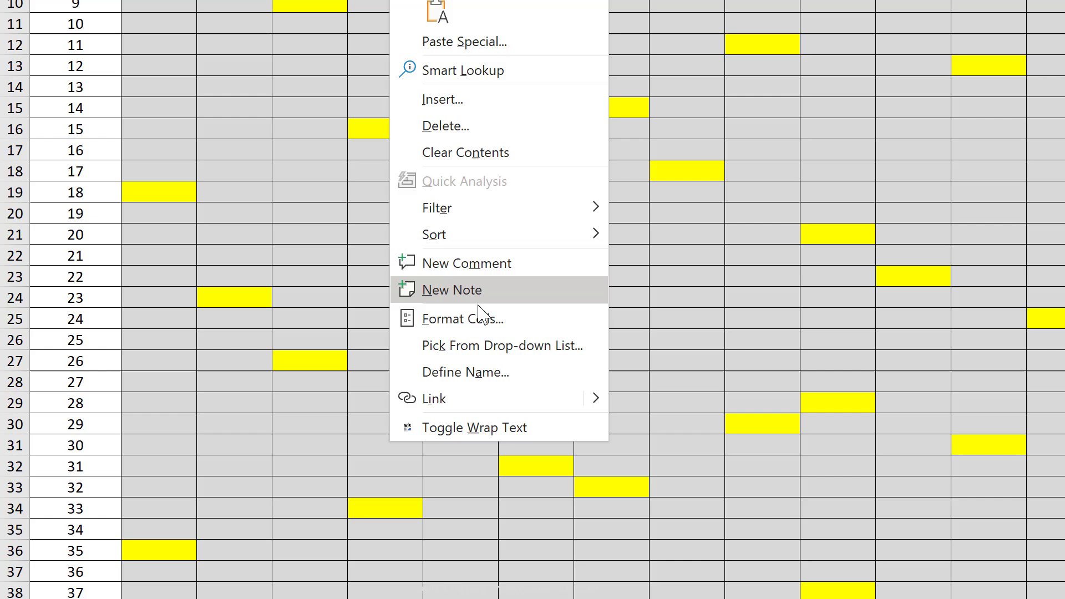
left_click(484, 321)
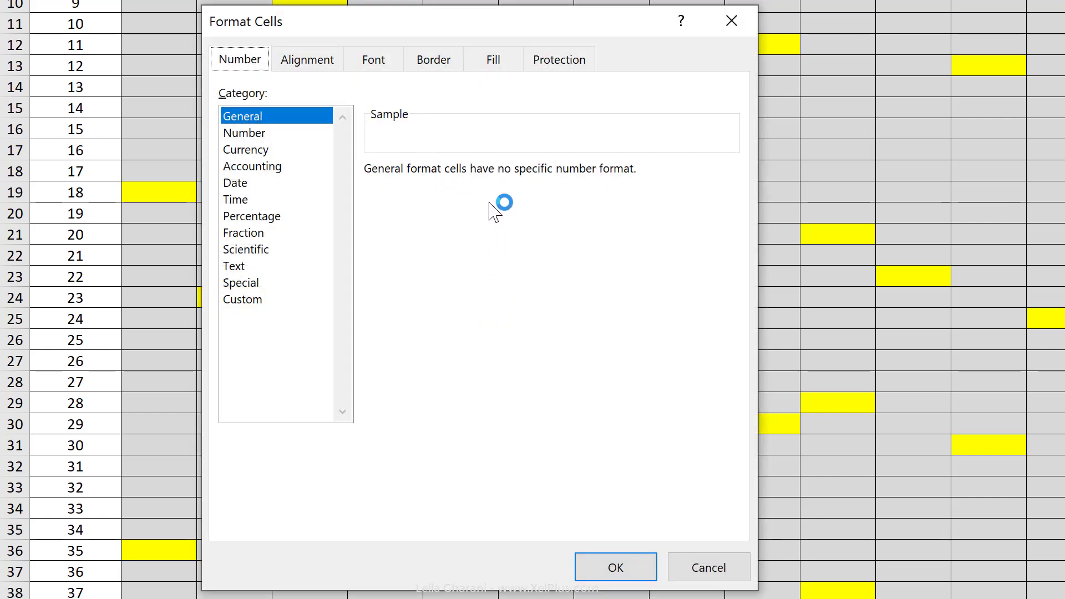
left_click(552, 65)
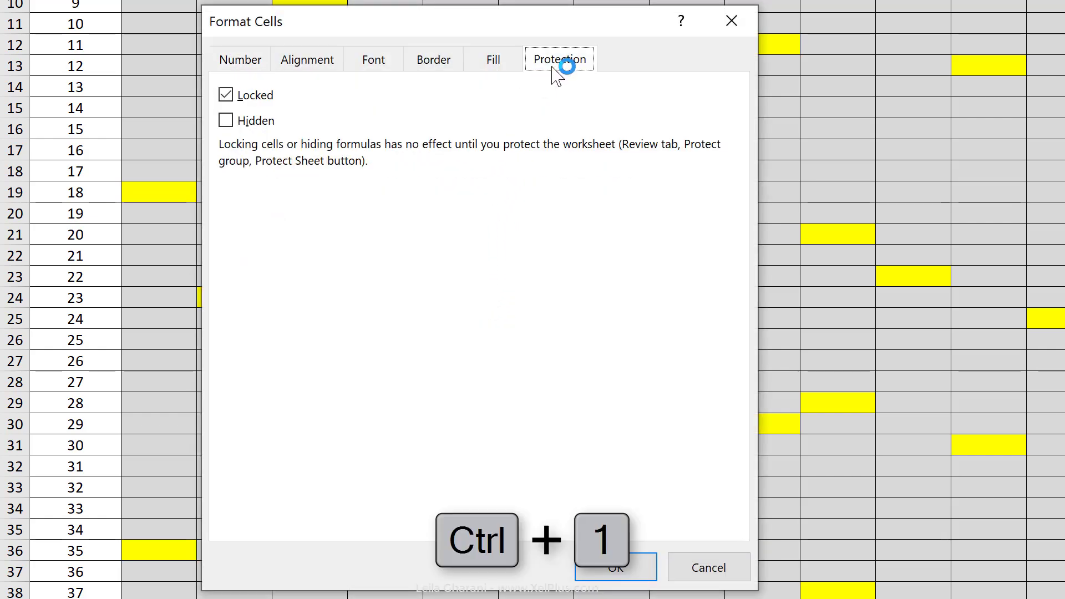
left_click(226, 96)
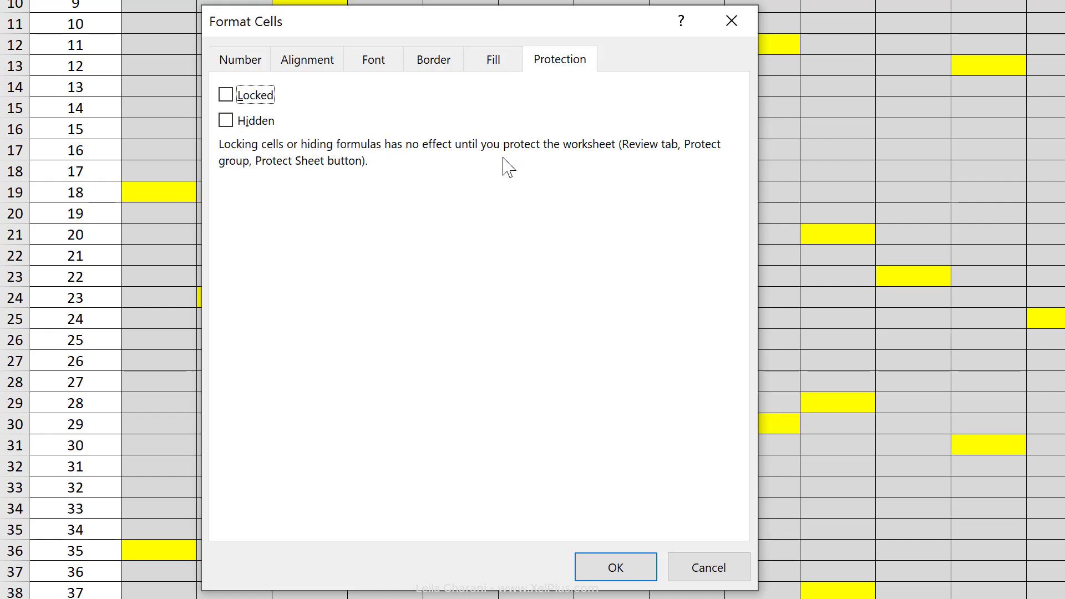
Apply the unlock, then test 'f' entries in F7 and D4 and clear them
left_click(612, 570)
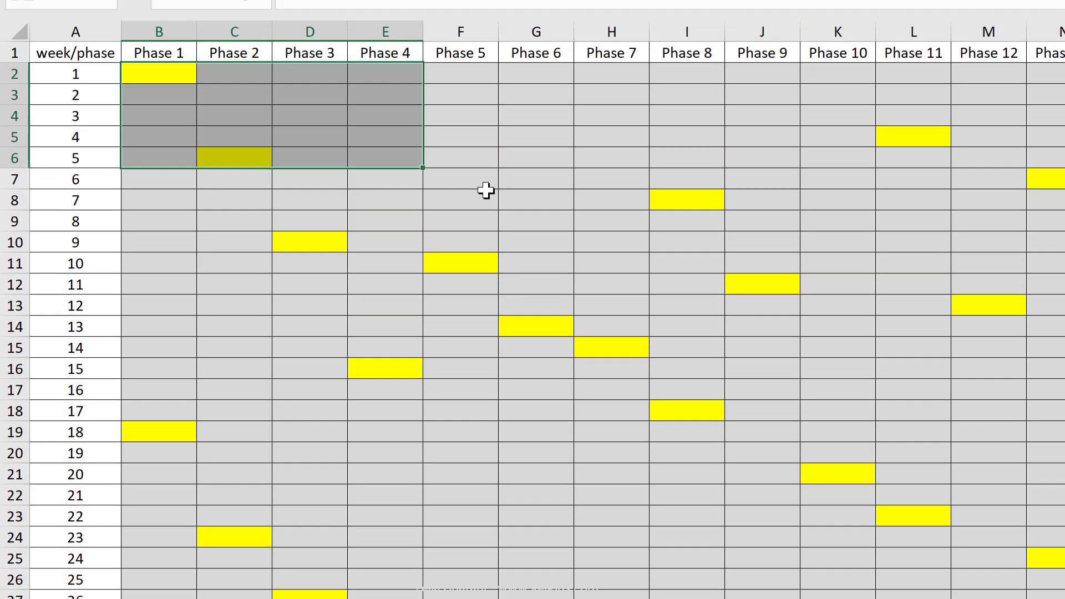
left_click(461, 209)
type("f")
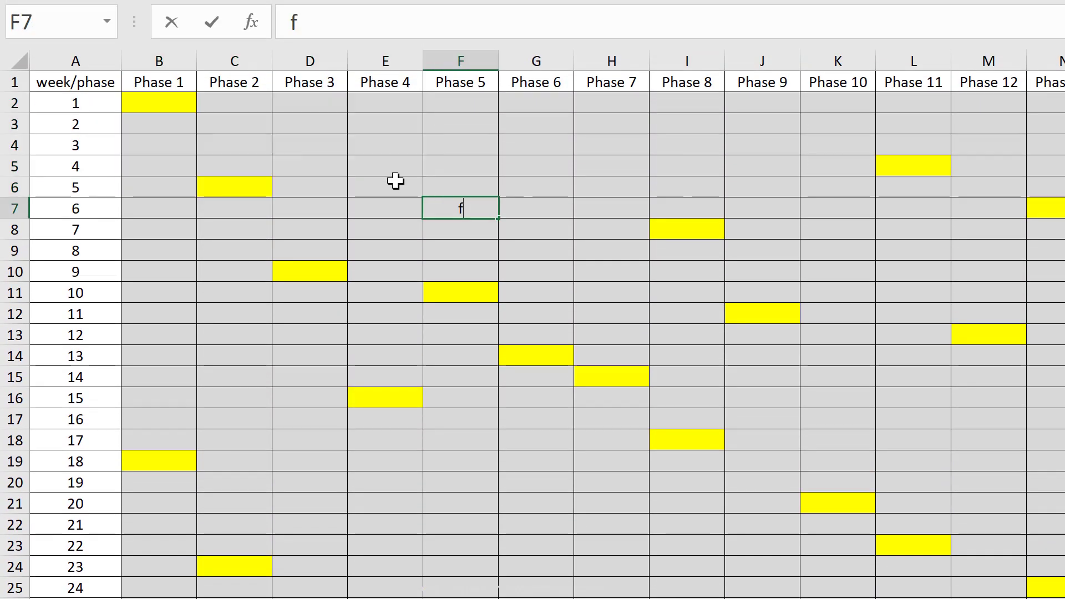
left_click(320, 148)
type("f")
key("ctrl+Return")
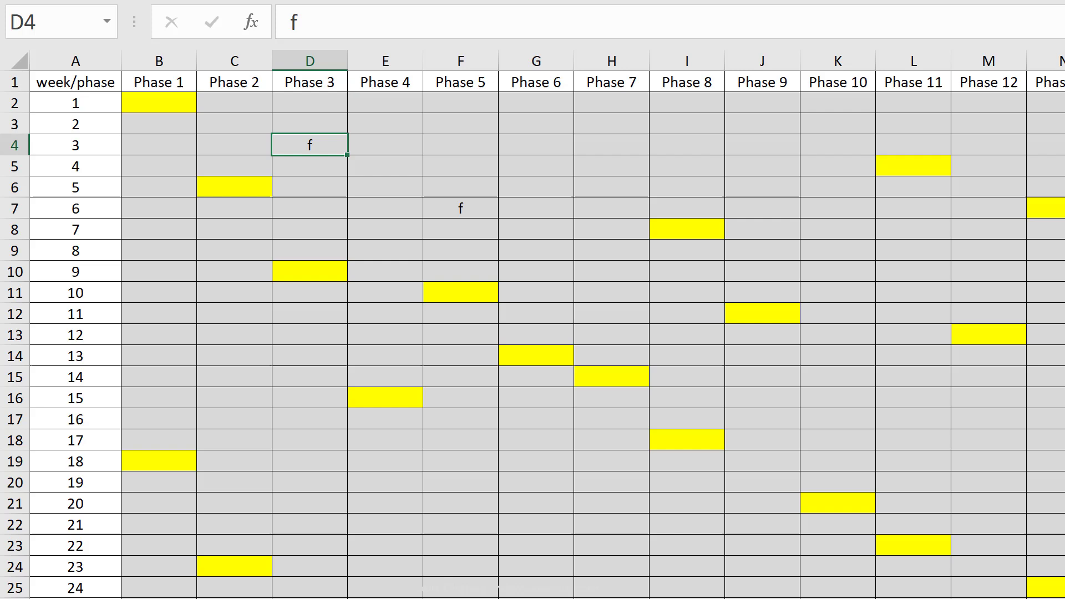
key("Delete")
left_click(451, 207)
type("f")
key("Return")
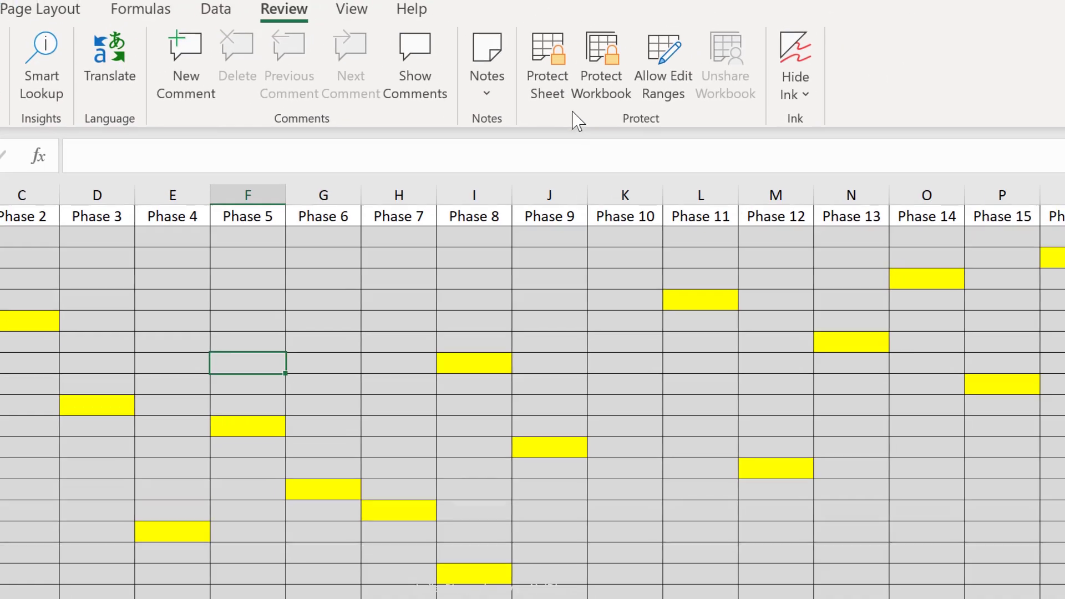
Protect the sheet and confirm a locked Phase 7 cell rejects edits
left_click(555, 101)
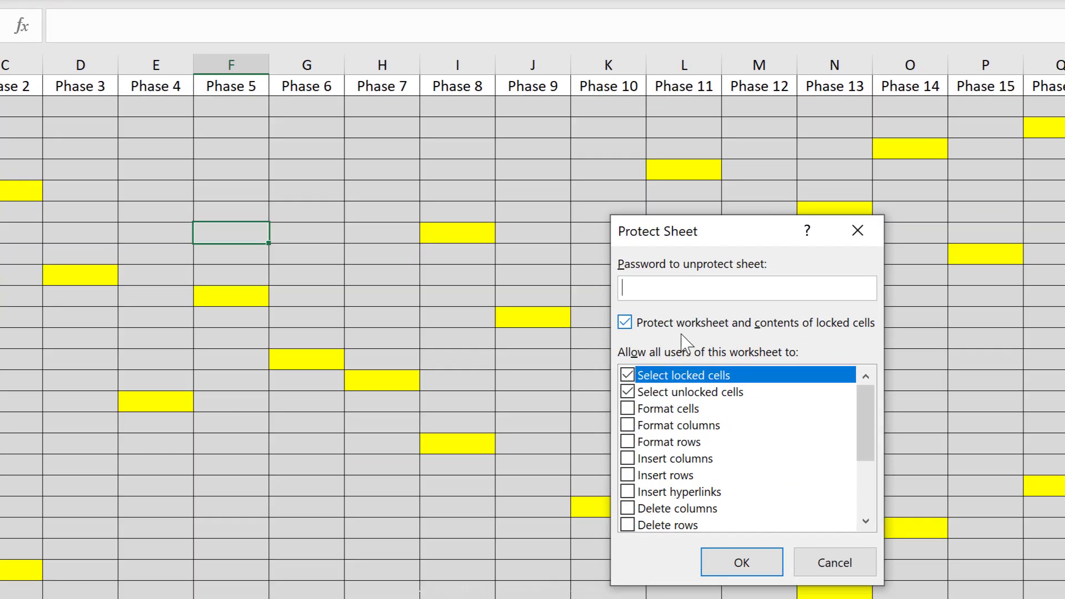
left_click(722, 561)
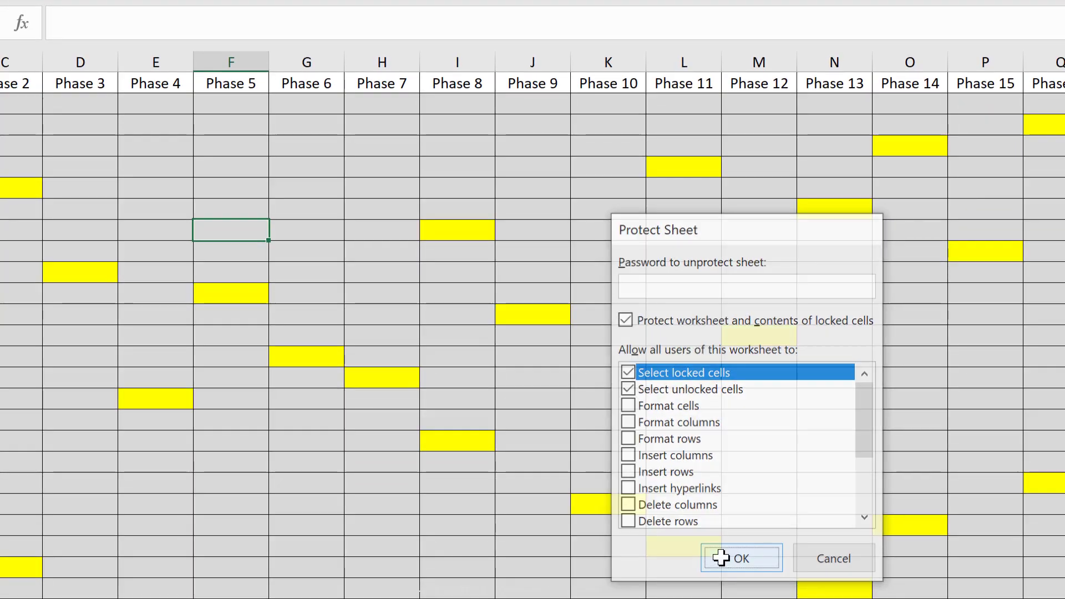
left_click(345, 319)
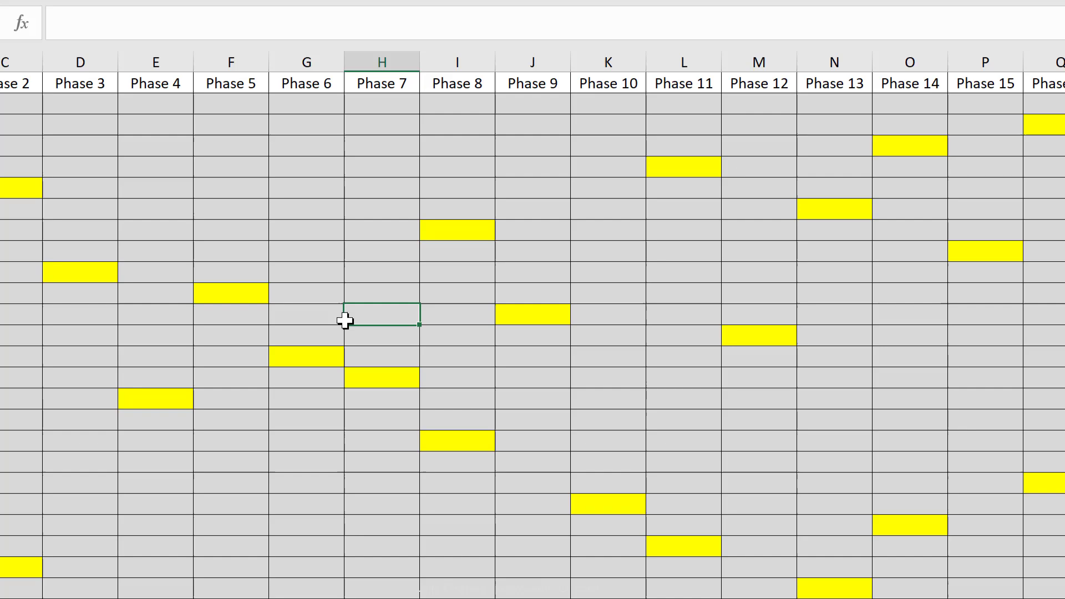
left_click_drag(345, 318, 356, 351)
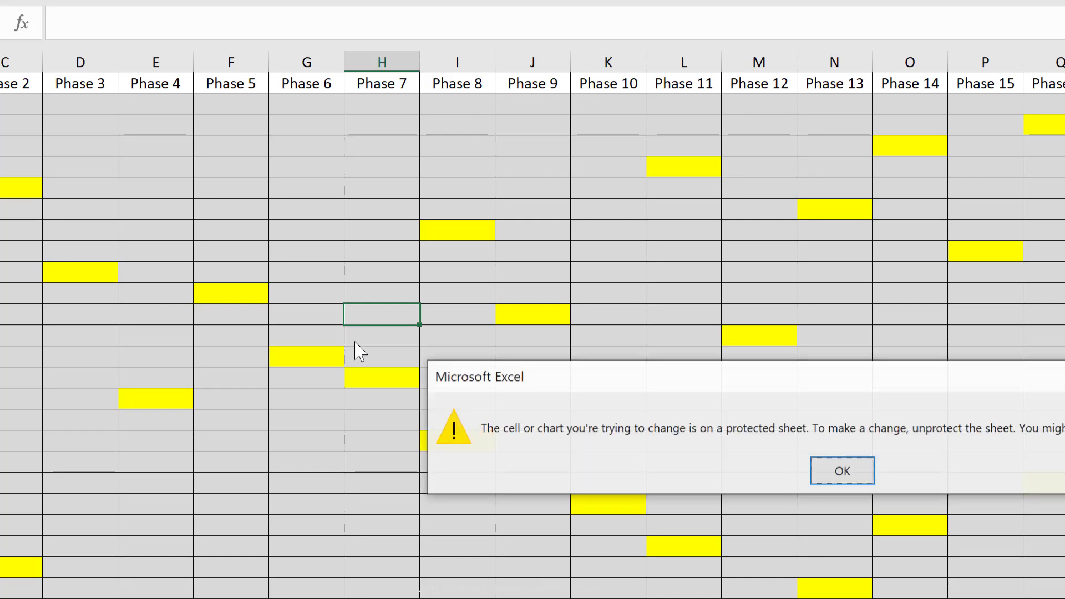
left_click(845, 473)
Enter 2 in the unlocked cell C3, then delete it again
left_click(82, 129)
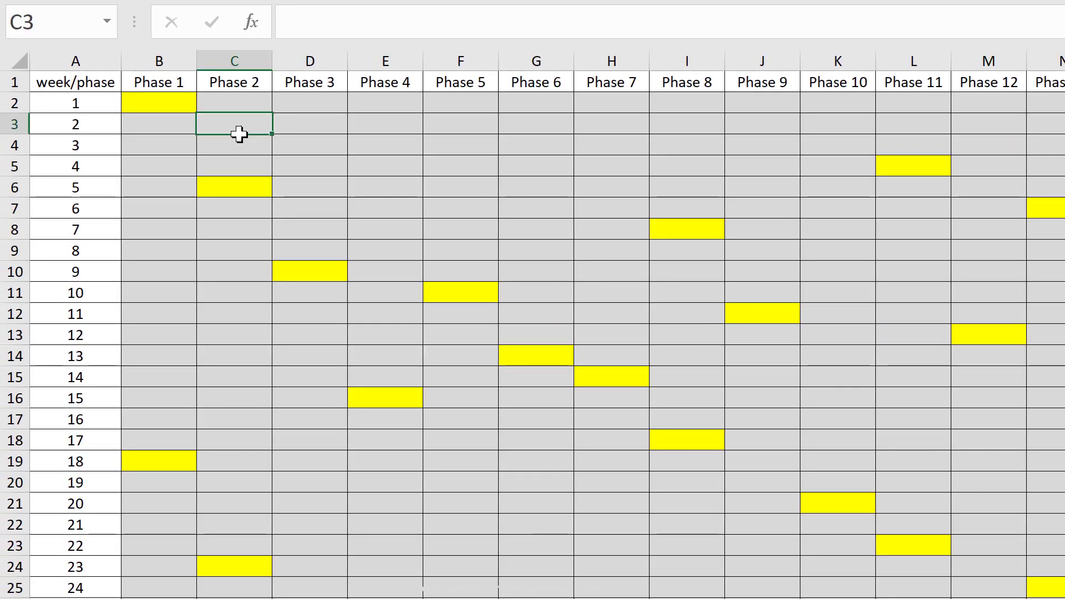
type("2")
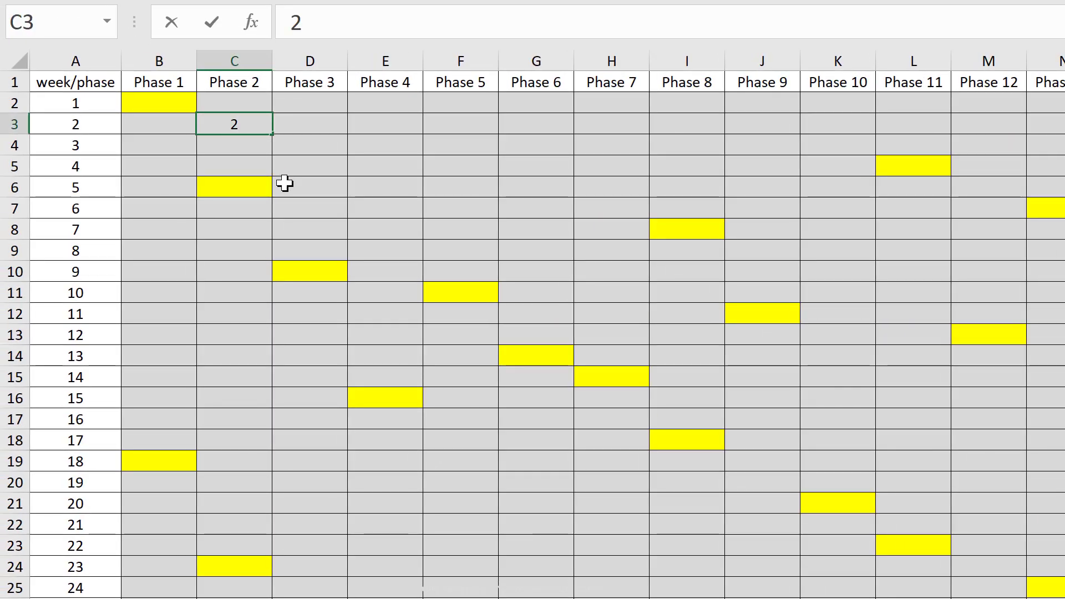
key("ctrl+Return")
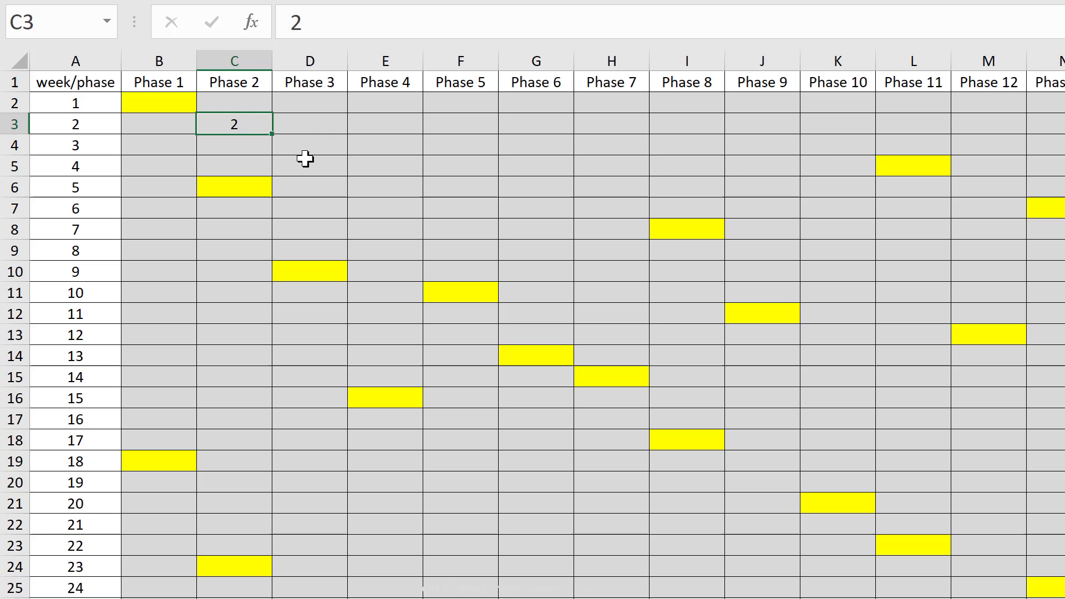
key("BackSpace")
left_click(303, 164)
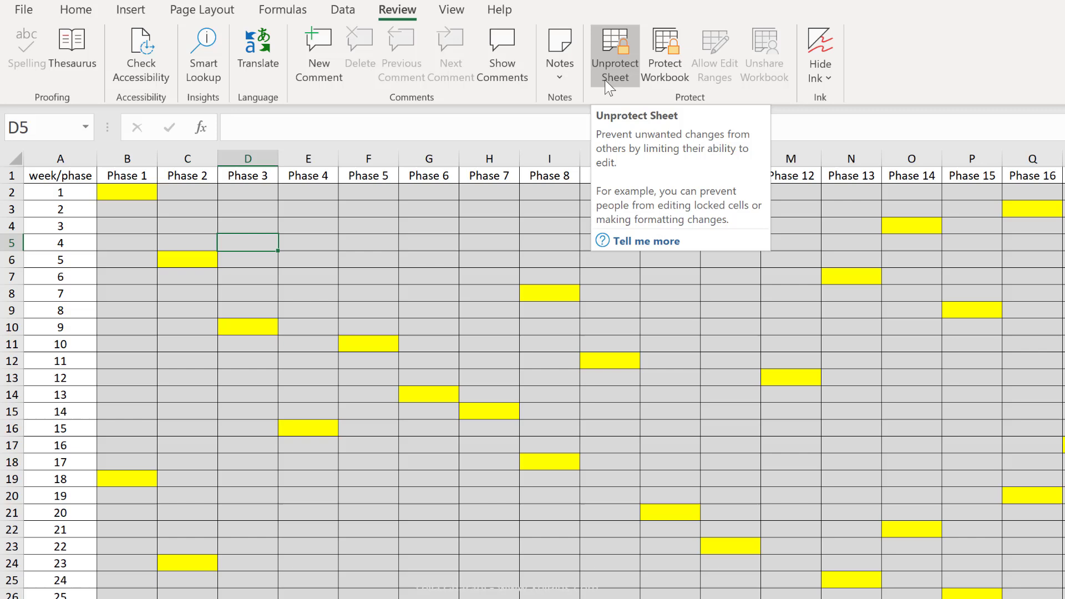
Unprotect the sheet and set B2:F11 back to Locked via Ctrl+1
left_click(605, 80)
left_click_drag(116, 192, 369, 351)
key("ctrl+1")
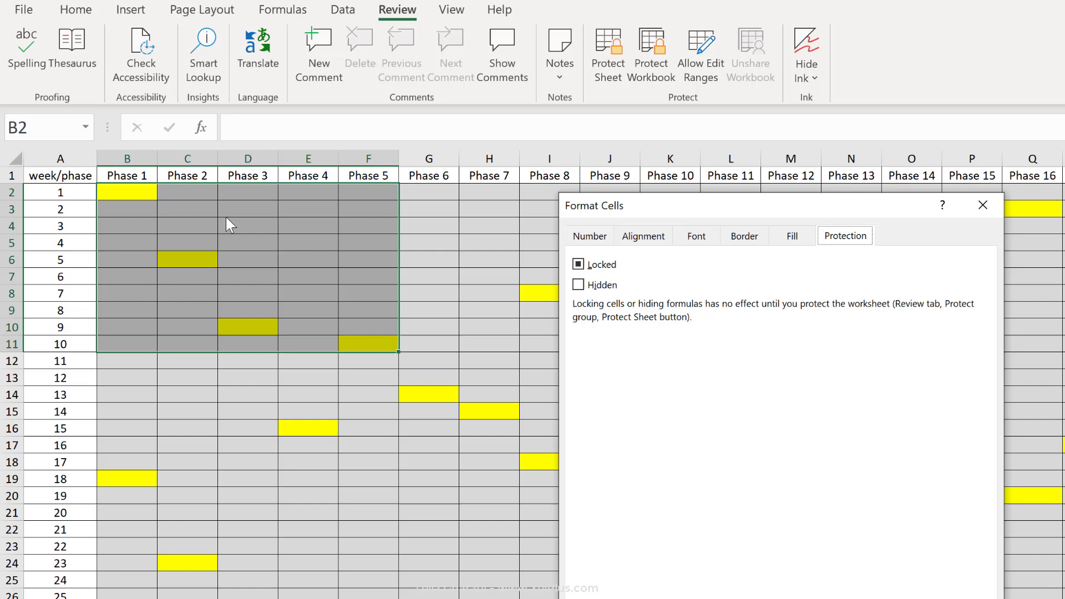
left_click(578, 265)
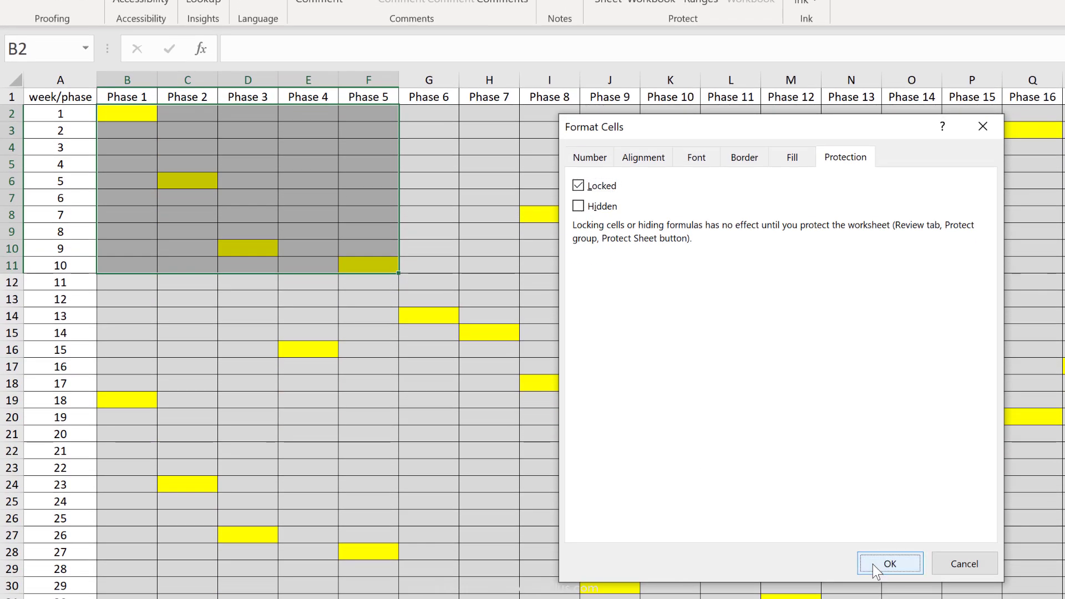
left_click(873, 565)
Enter 23, 5 and 6 across week 1 Phase 1–3 (B2:D2)
left_click(157, 144)
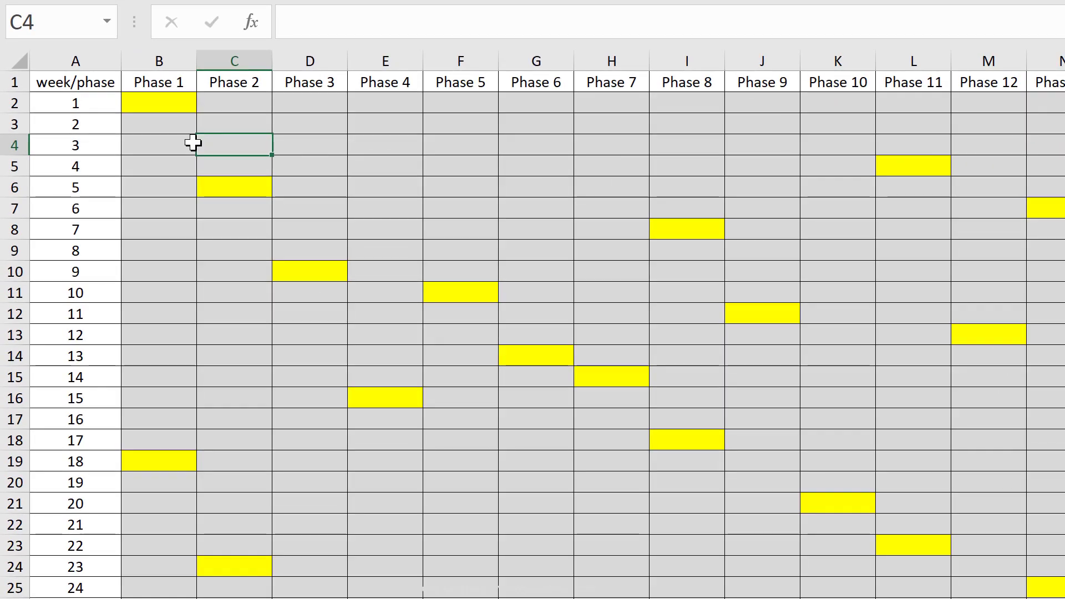
left_click(161, 102)
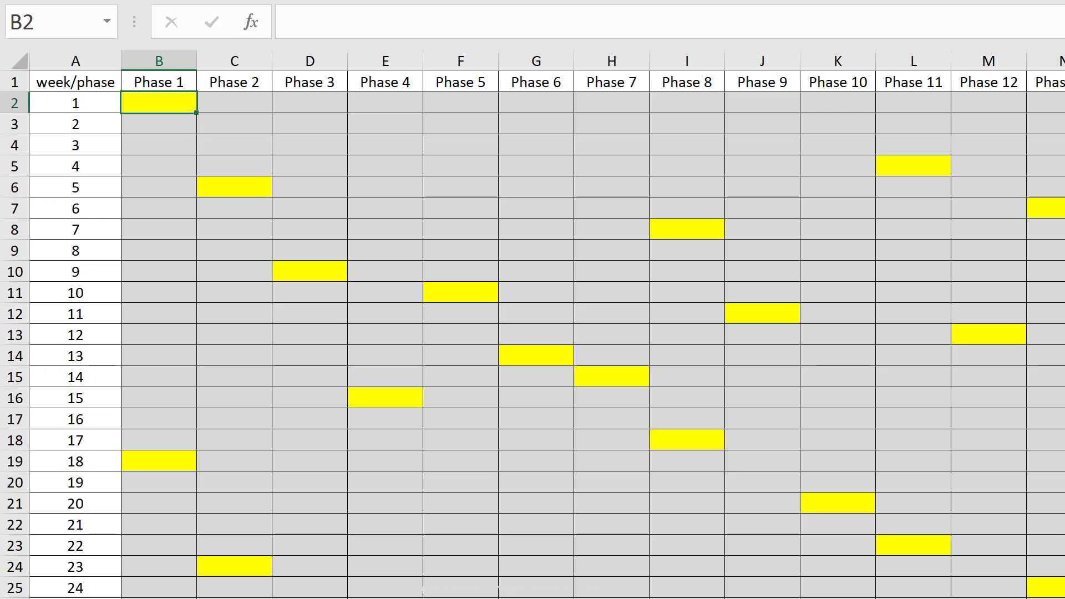
type("23")
key("Tab")
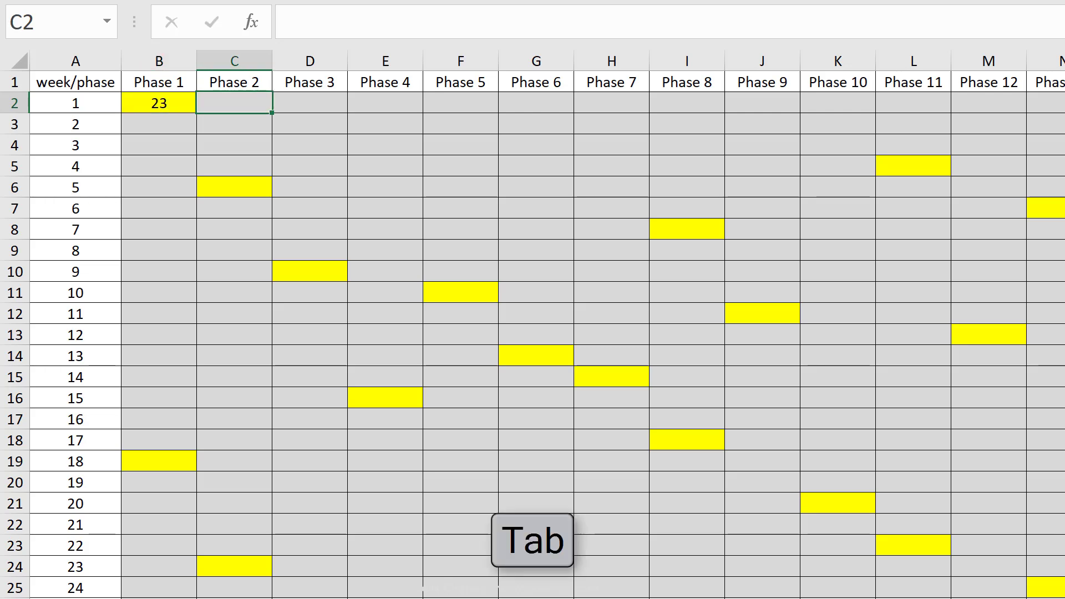
key("F2")
key("Tab")
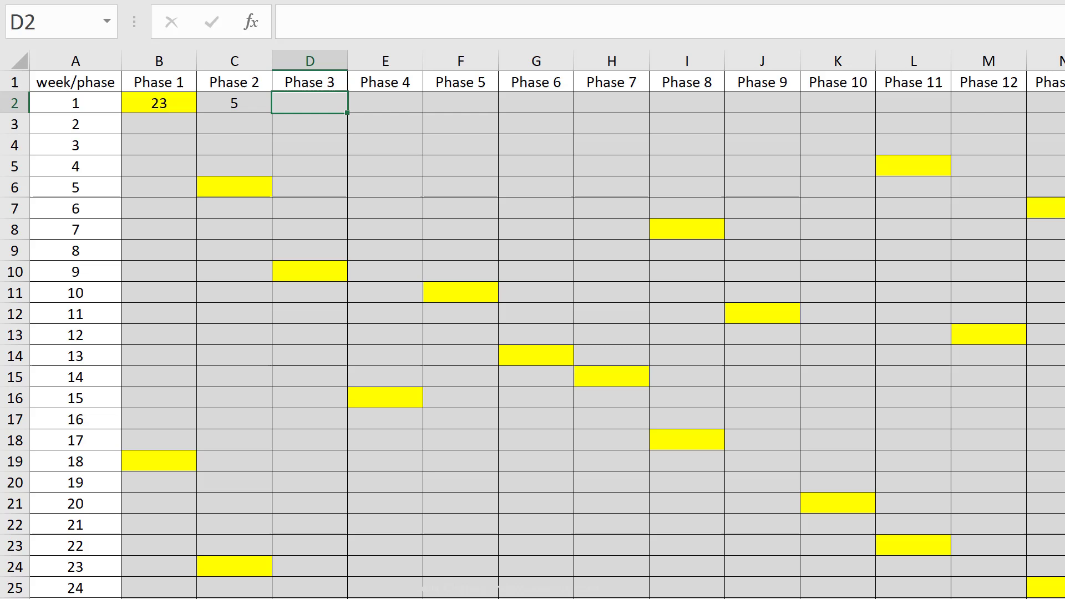
type("6")
key("Tab")
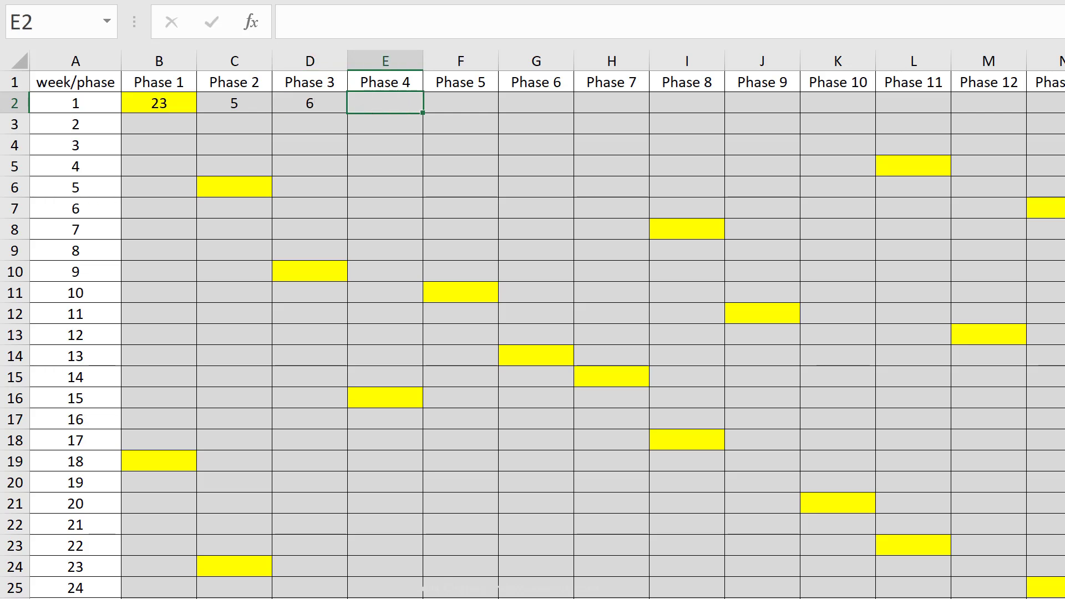
Select B2 with 23, then the yellow Phase 16 and Phase 14 cells
left_click(175, 104)
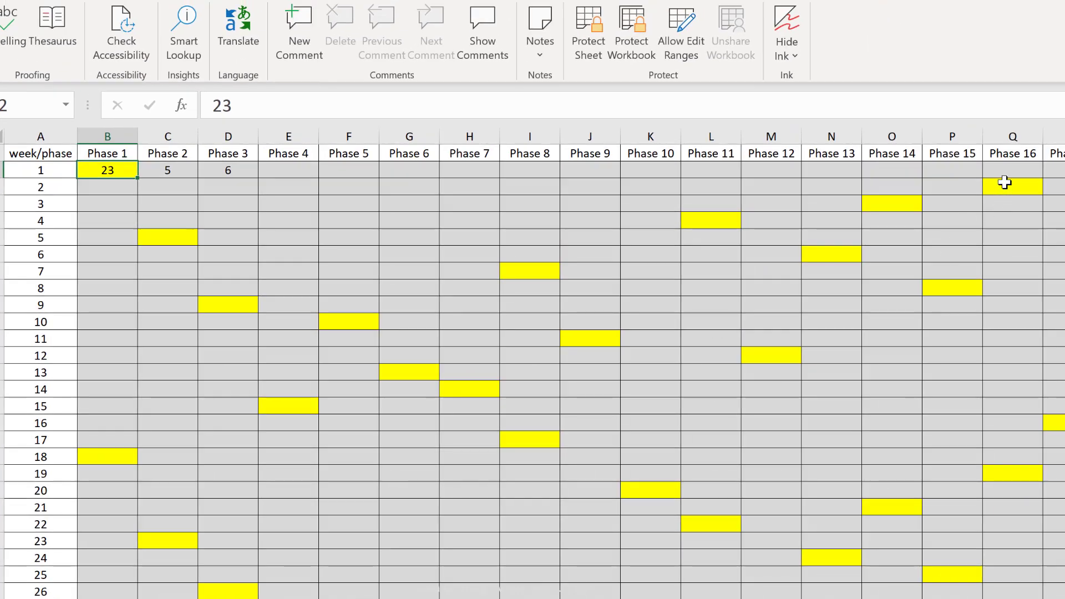
left_click(1004, 183)
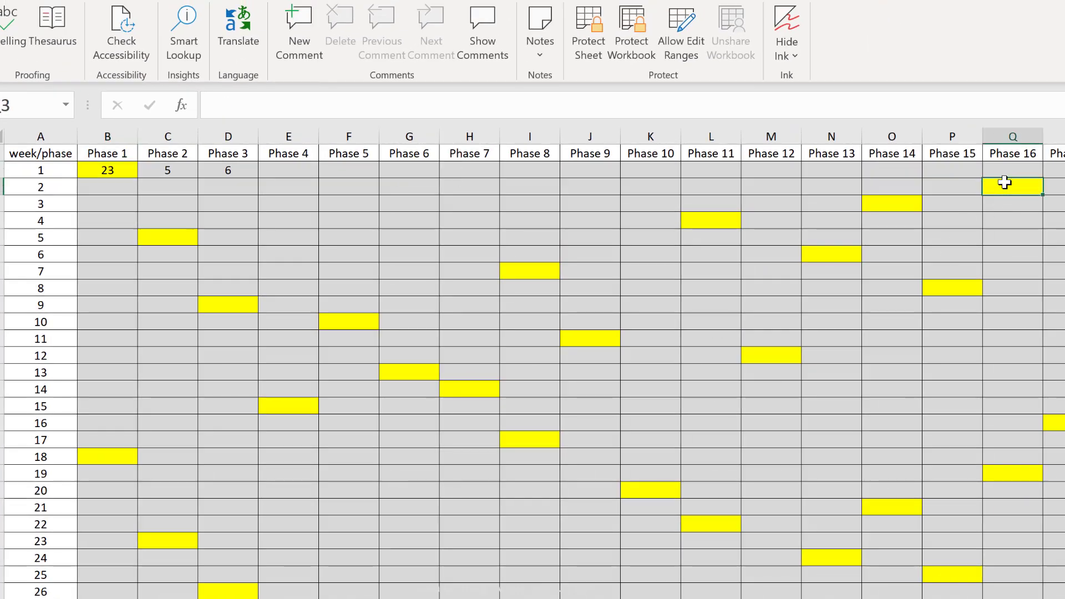
left_click(887, 202)
left_click_drag(105, 171, 260, 175)
key("Delete")
left_click(225, 201)
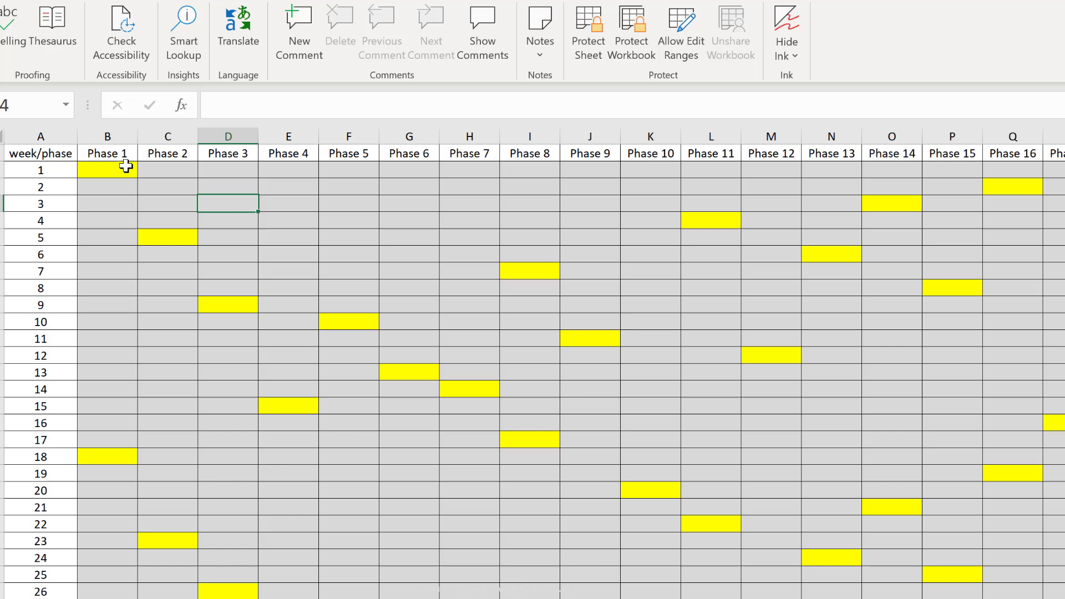
left_click(135, 172)
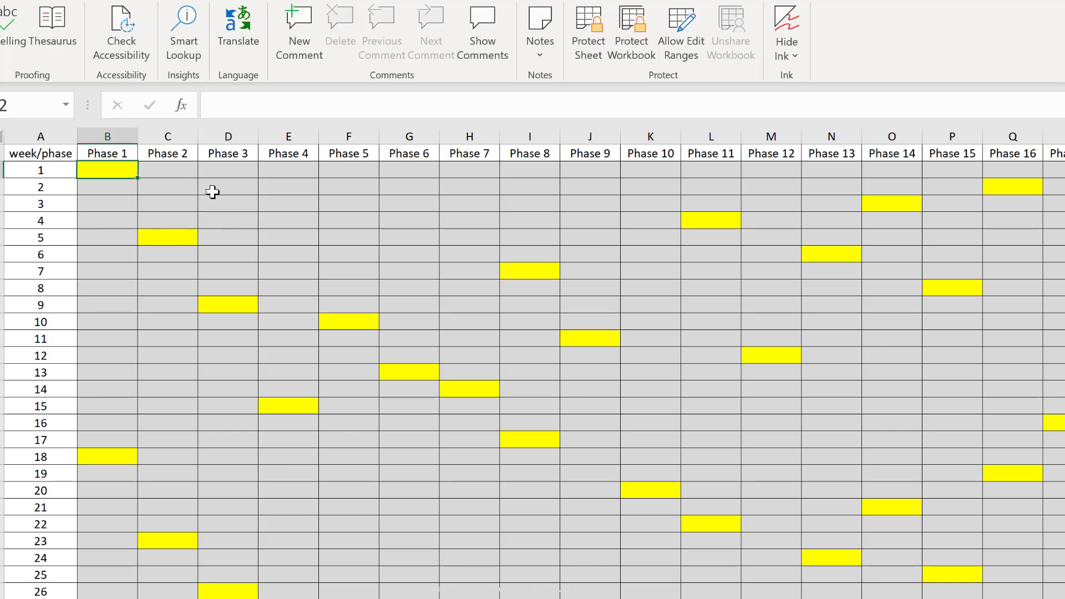
left_click(1001, 185, "ctrl")
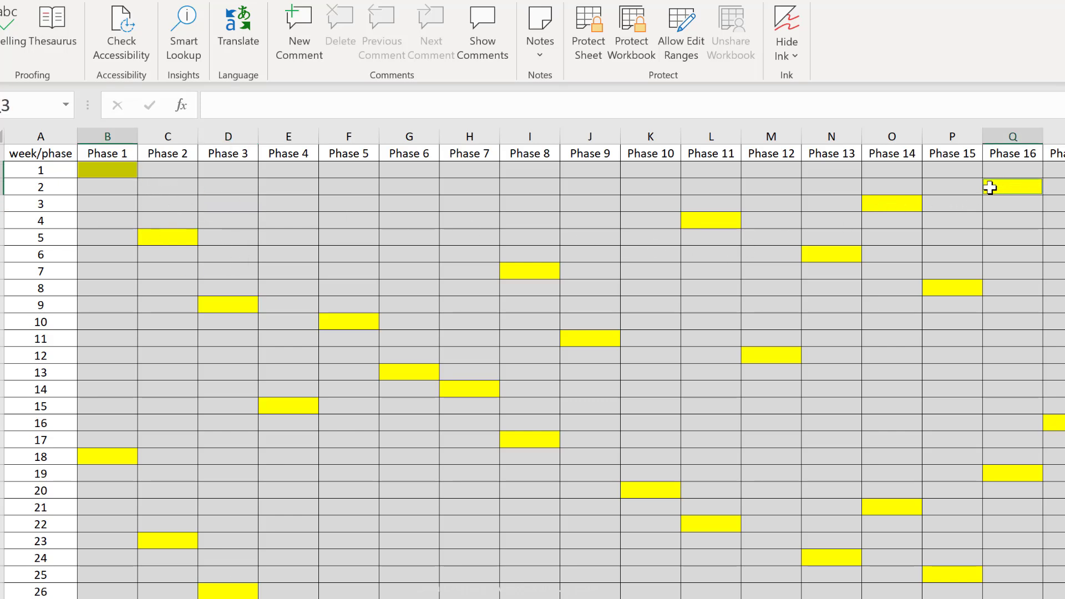
left_click(697, 218, "ctrl")
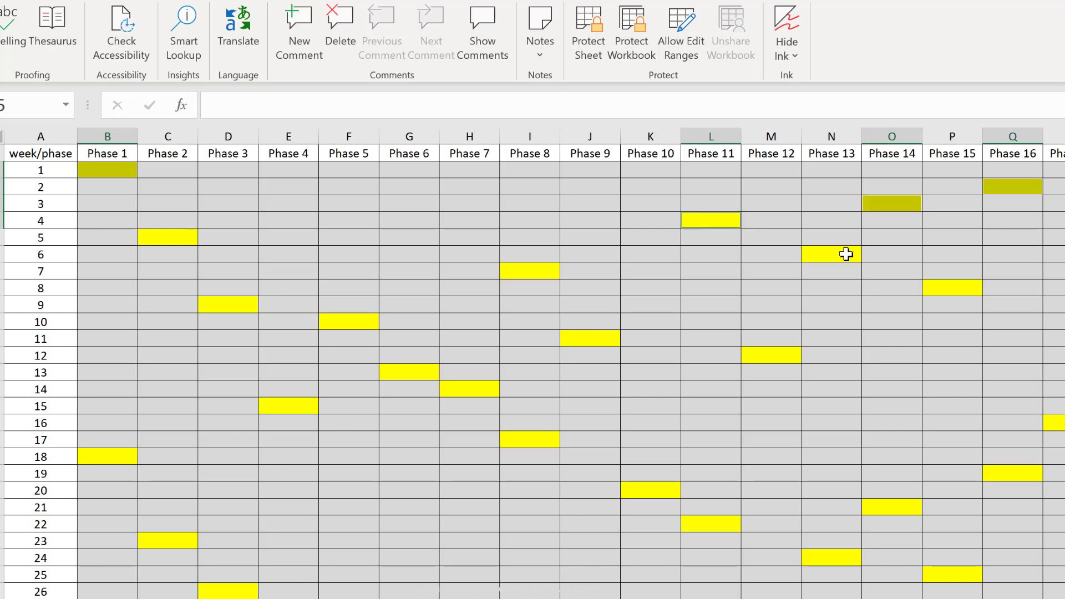
left_click(848, 254, "ctrl")
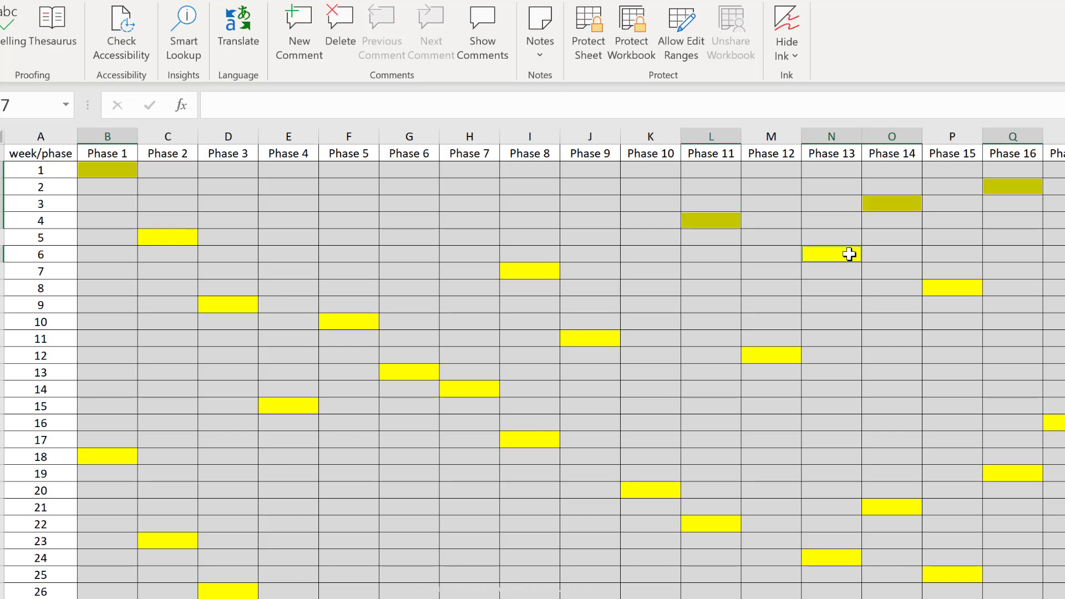
left_click(955, 288, "ctrl")
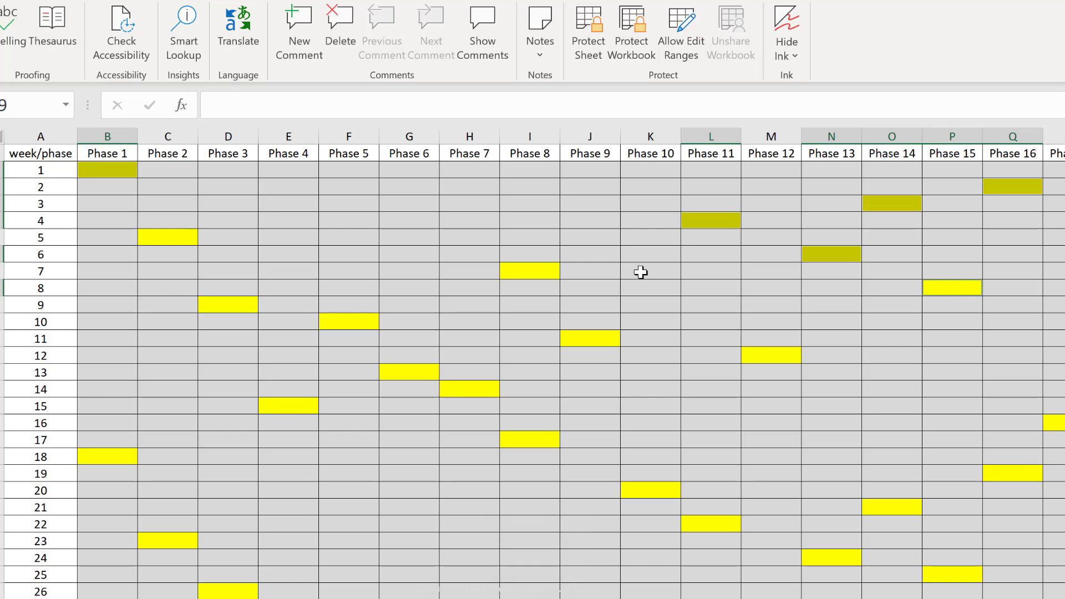
left_click(404, 252)
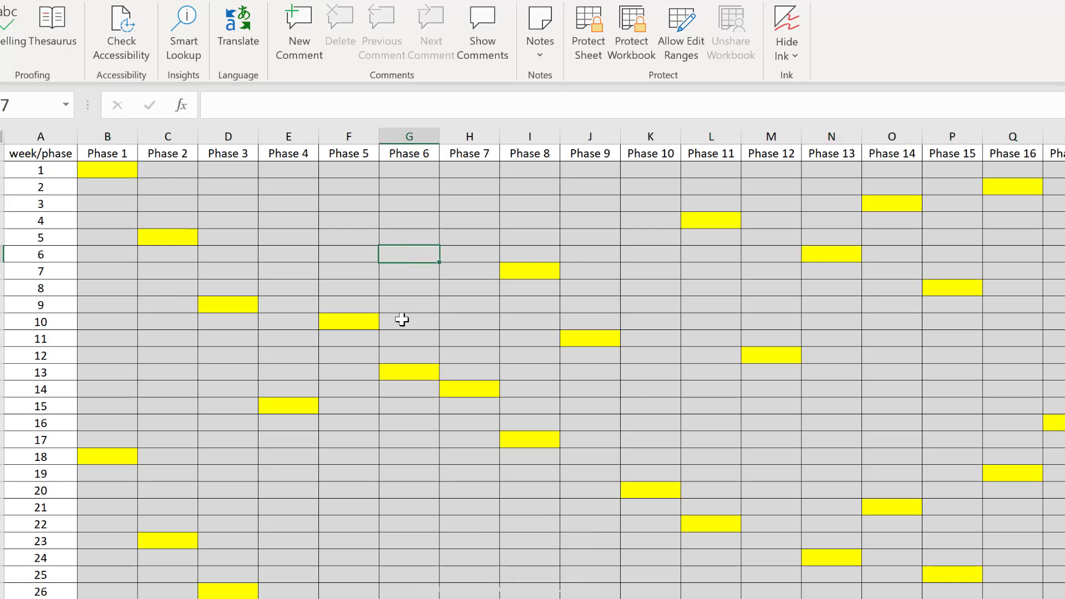
scroll(400, 321, "down", 5)
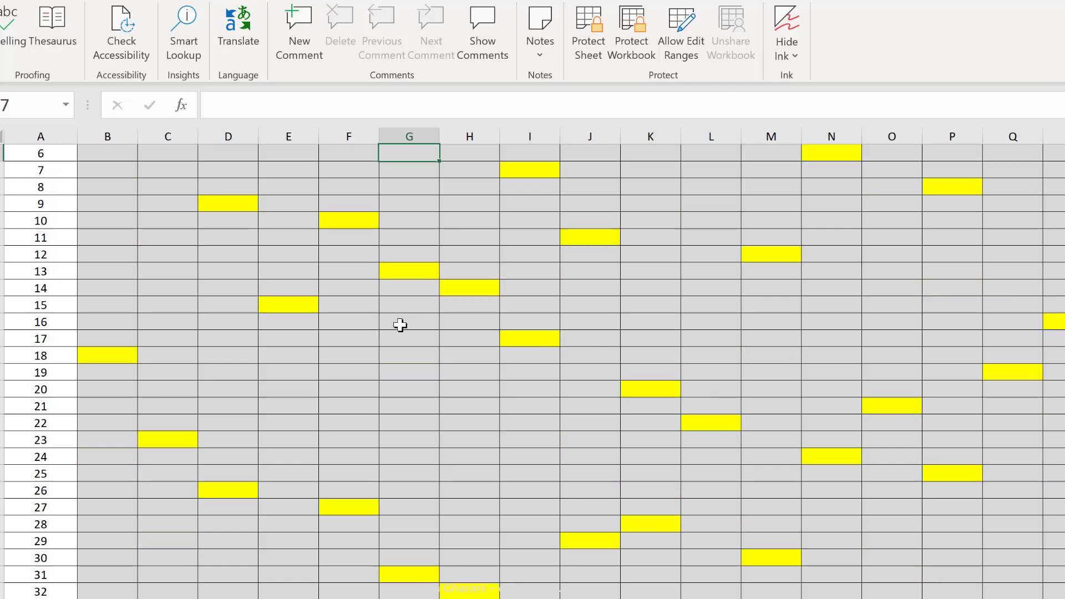
scroll(400, 324, "up", 4)
scroll(400, 324, "up", 1)
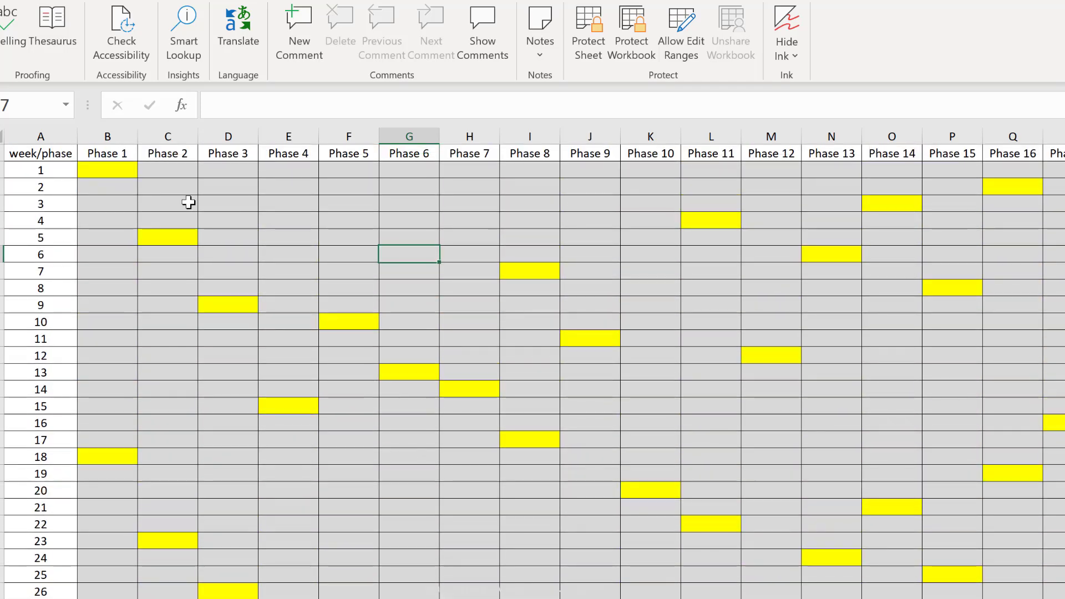
Select the whole week grid from B1 across to the Phase 17 column
left_click_drag(121, 168, 1054, 596)
scroll(532, 372, "down", 3)
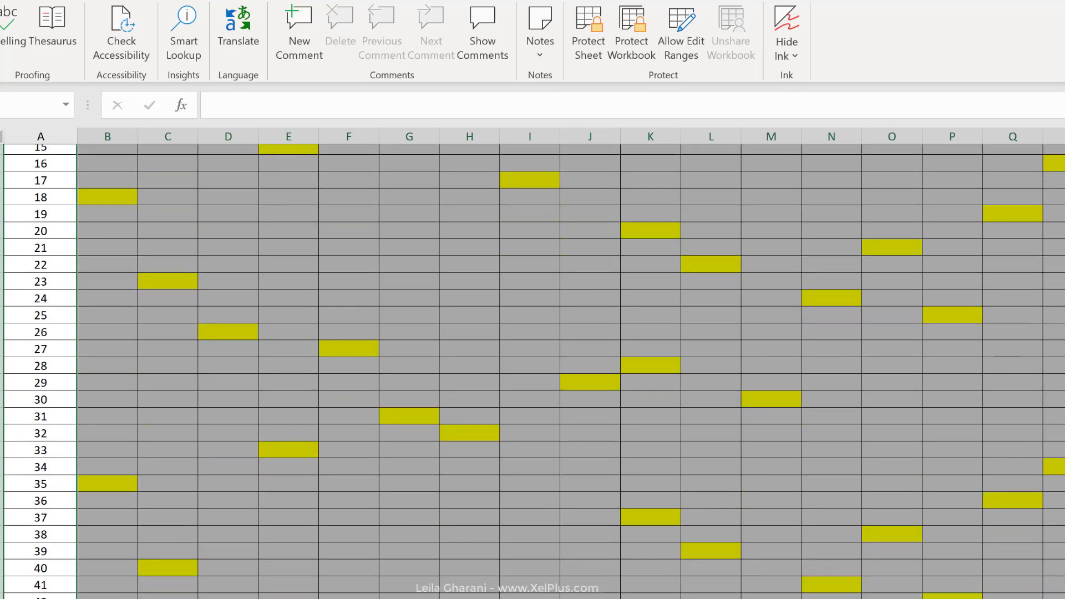
scroll(533, 372, "up", 5)
scroll(498, 431, "up", 4)
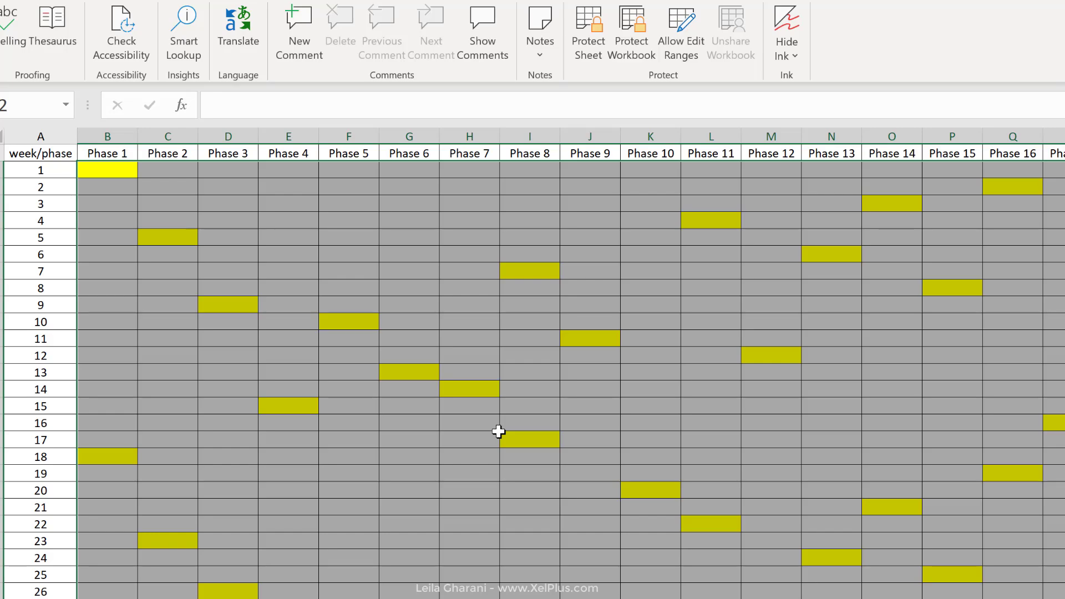
In Find and Replace, take the search format from yellow cell C5
key("ctrl+f")
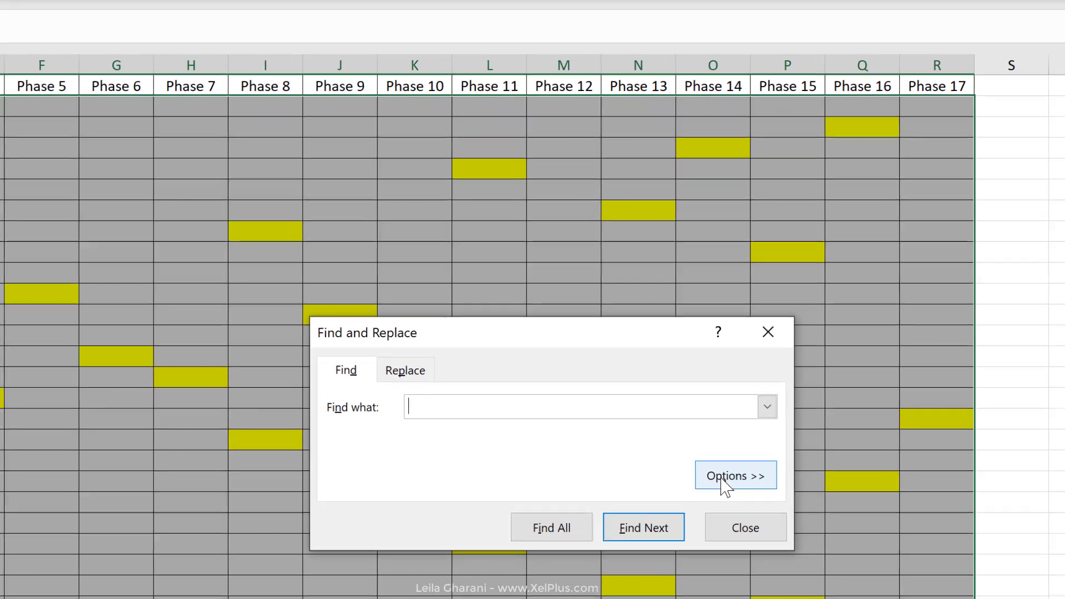
left_click(722, 479)
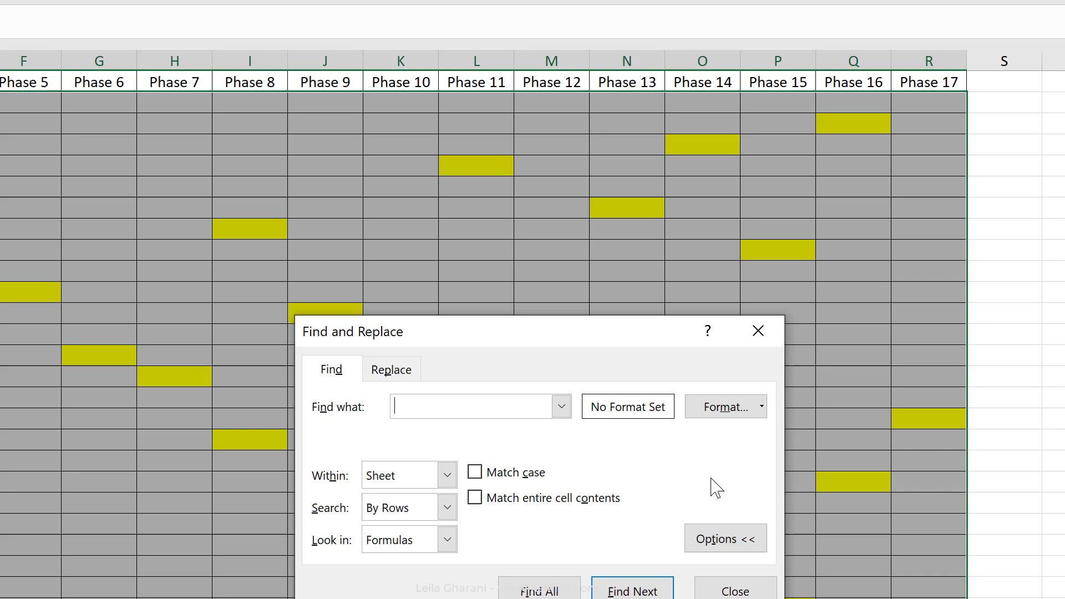
left_click(762, 410)
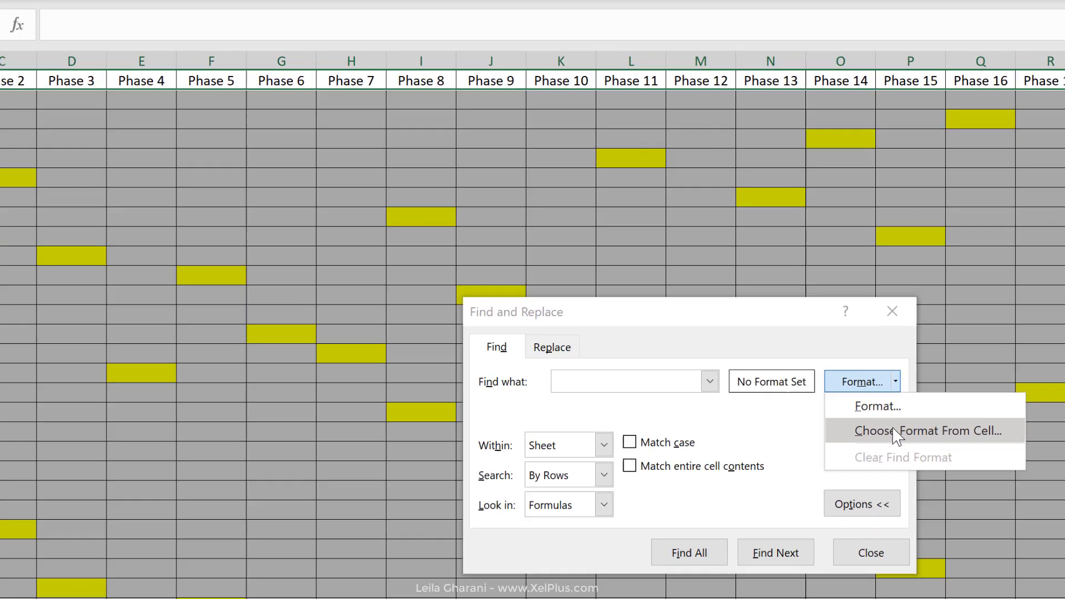
left_click(762, 460)
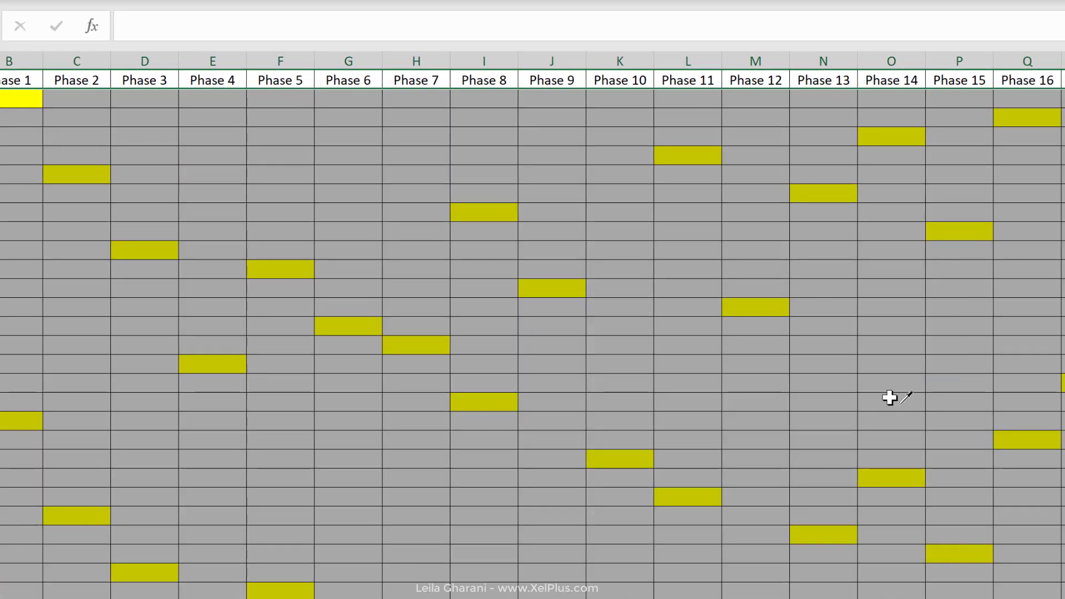
left_click(76, 172)
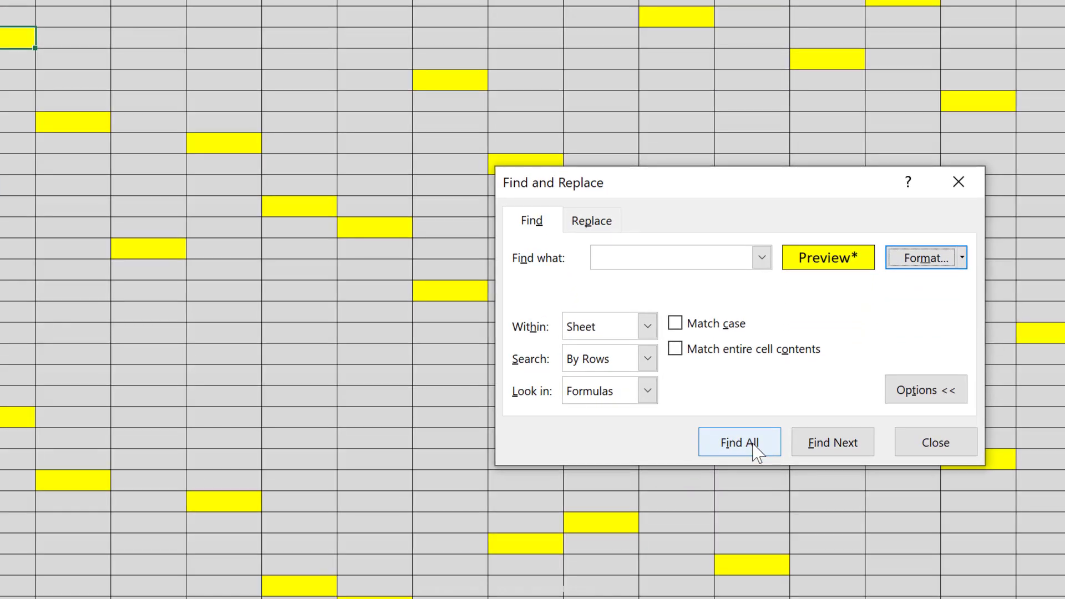
Find all 52 yellow-formatted cells and select every result
left_click(756, 478)
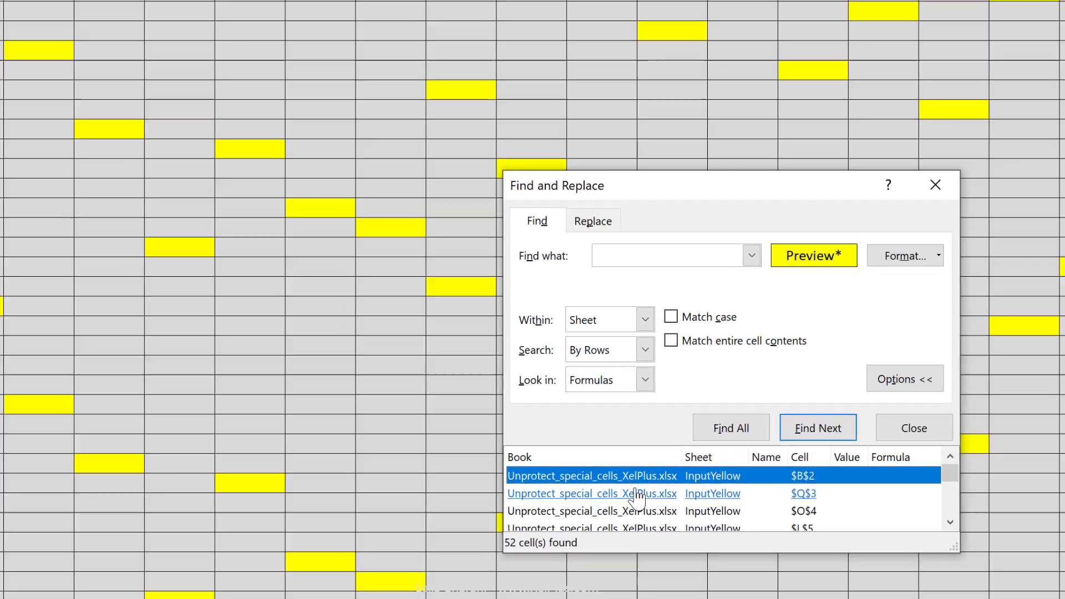
key("ctrl+a")
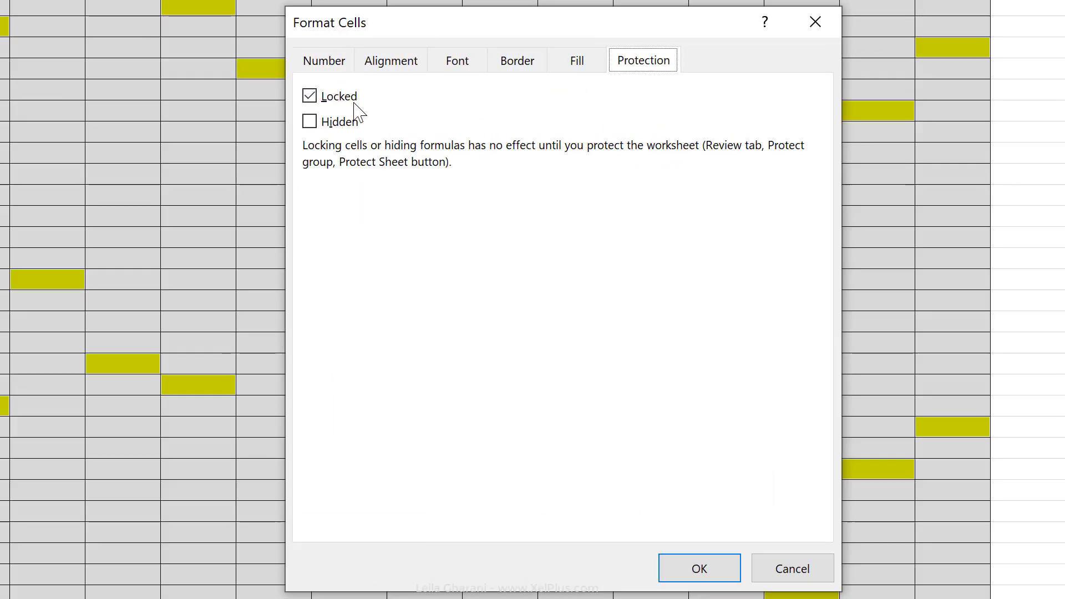
Clear Locked for the 52 selected yellow cells, then protect the sheet
left_click(327, 100)
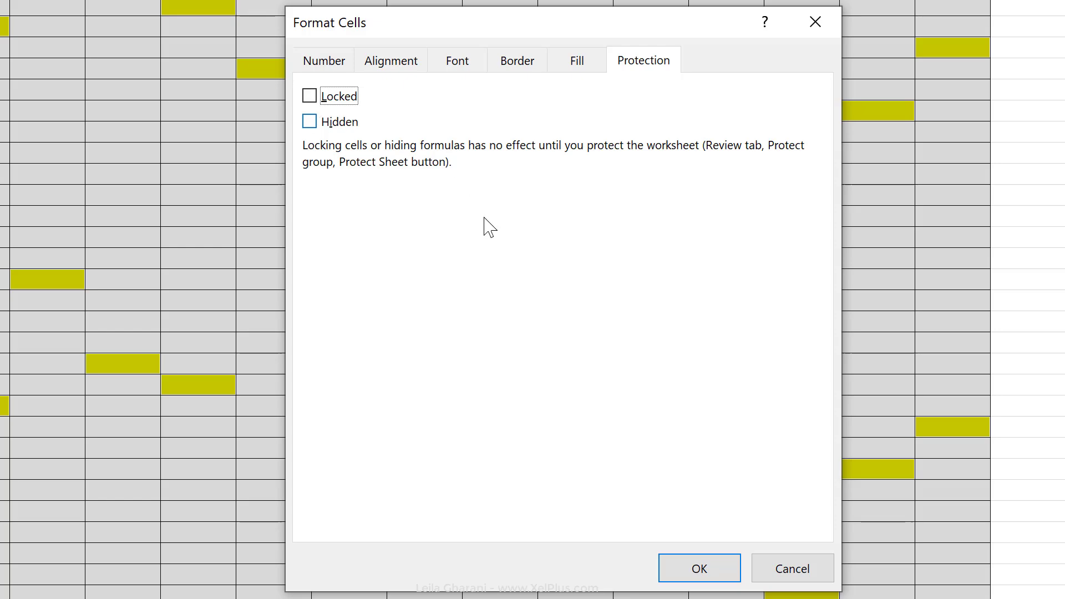
left_click(702, 569)
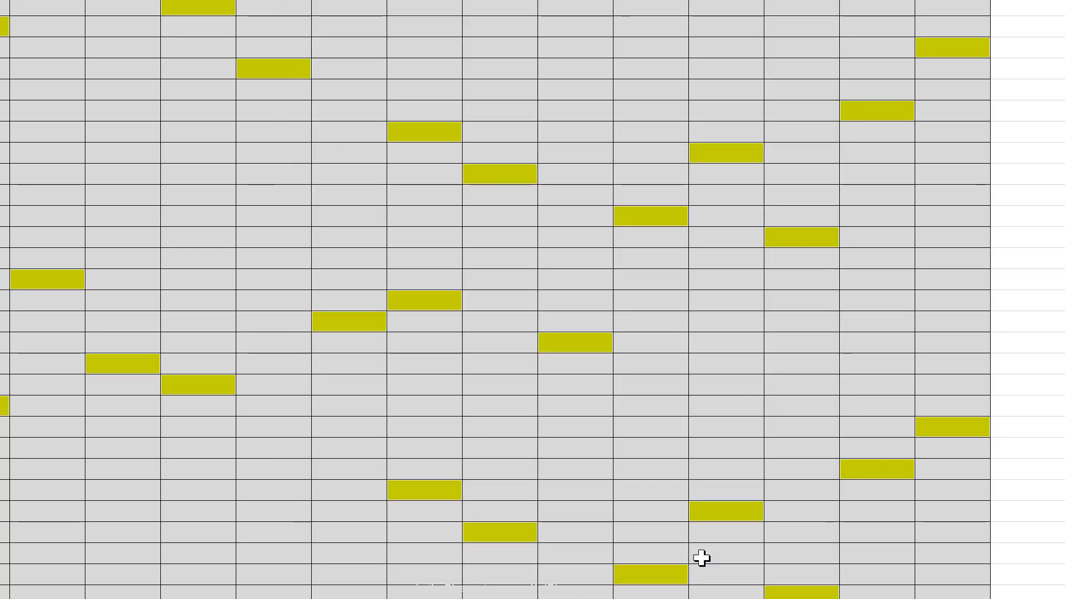
left_click(303, 164)
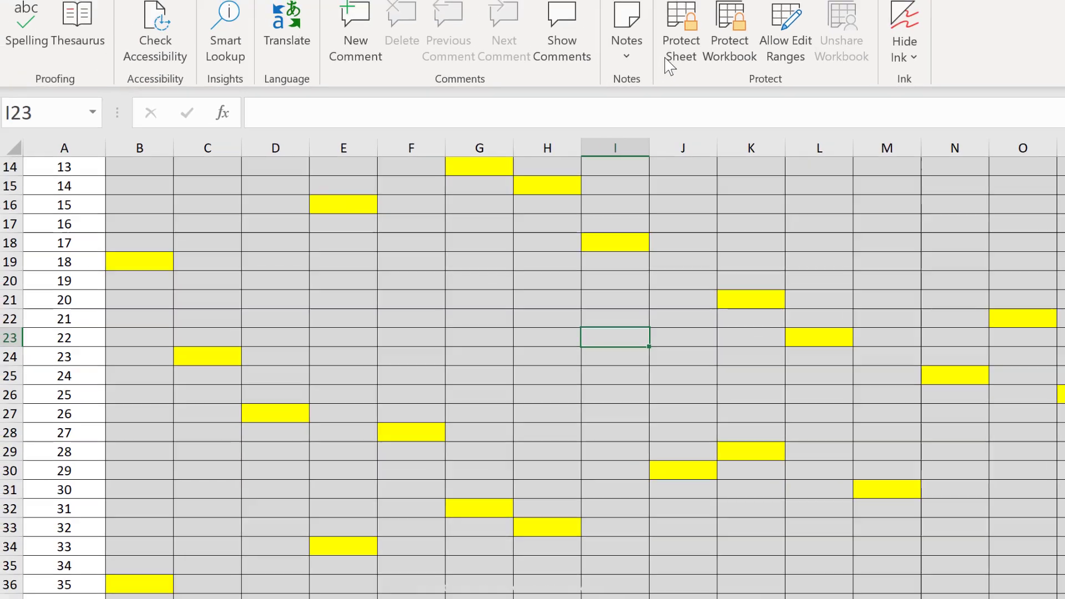
left_click(669, 66)
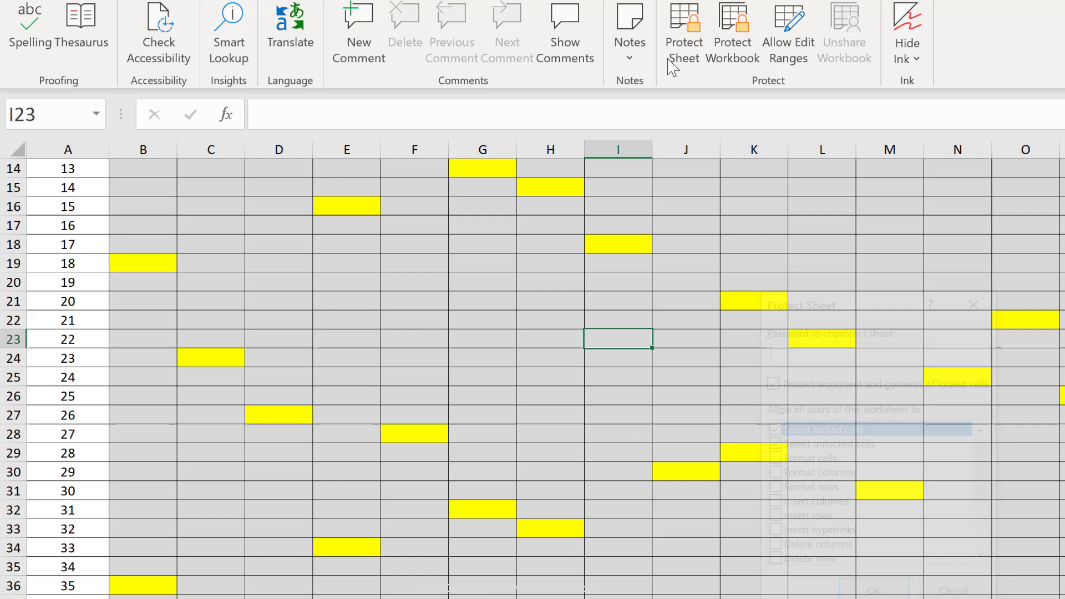
left_click(872, 592)
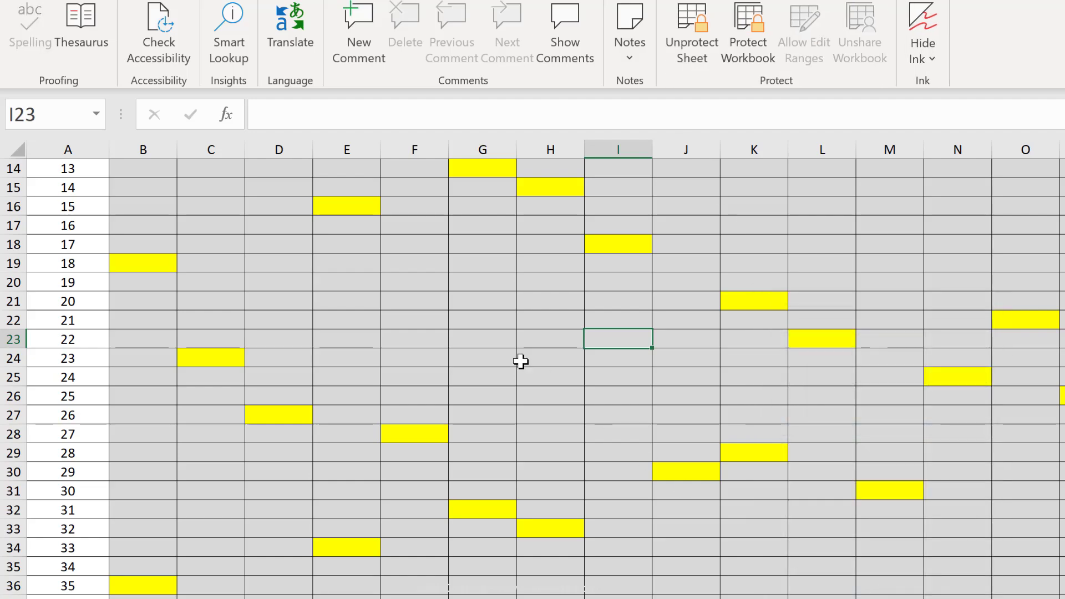
left_click(478, 323)
scroll(459, 340, "up", 4)
Enter 23, 6, 7 and 6 into successive yellow cells, tabbing between them
left_click(136, 177)
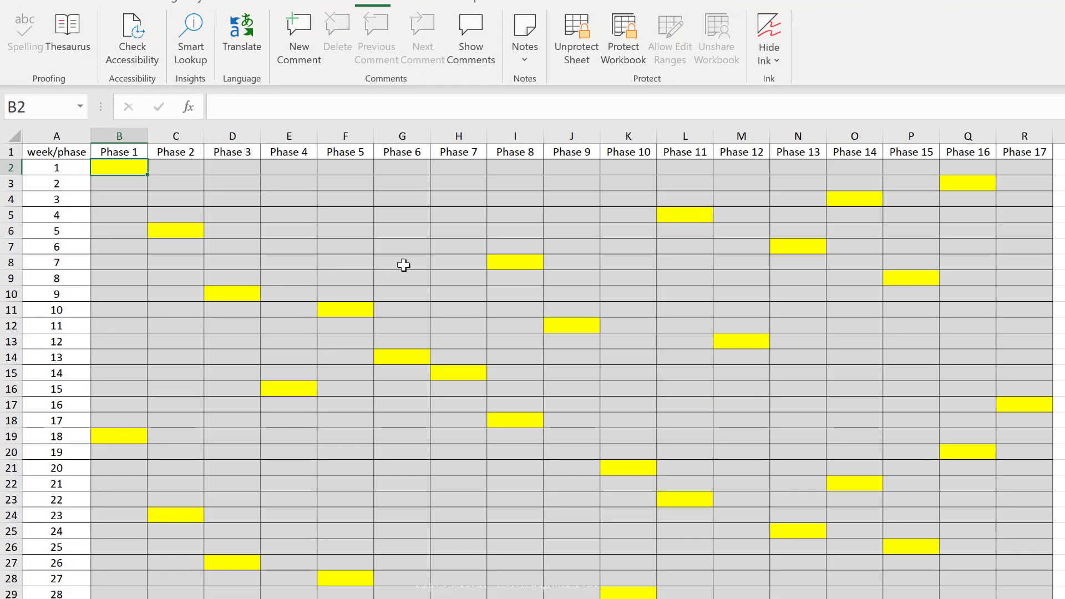
type("23")
key("Tab")
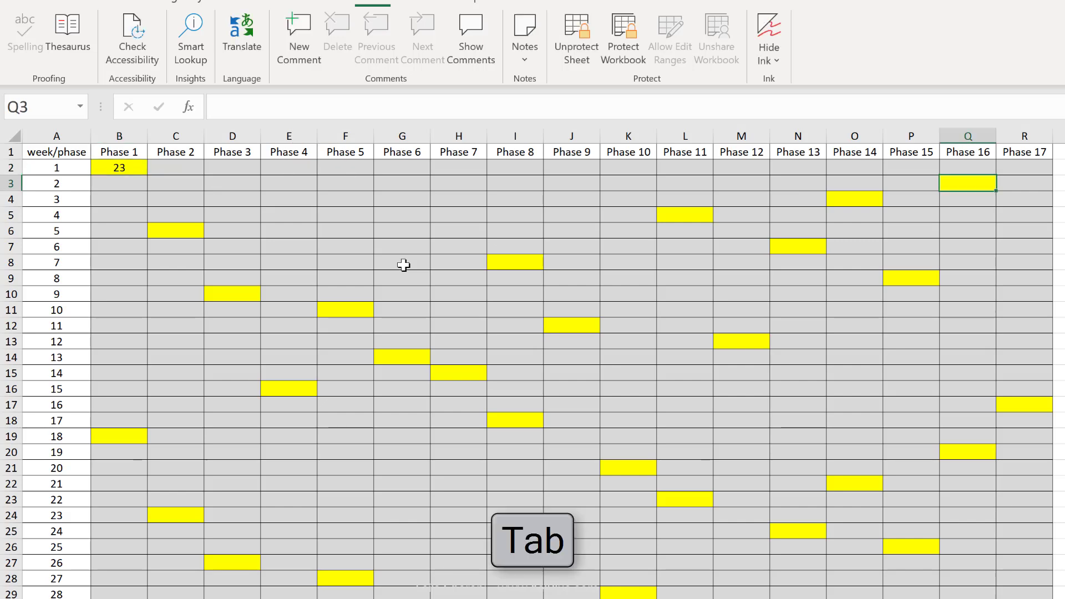
type("6")
key("Tab")
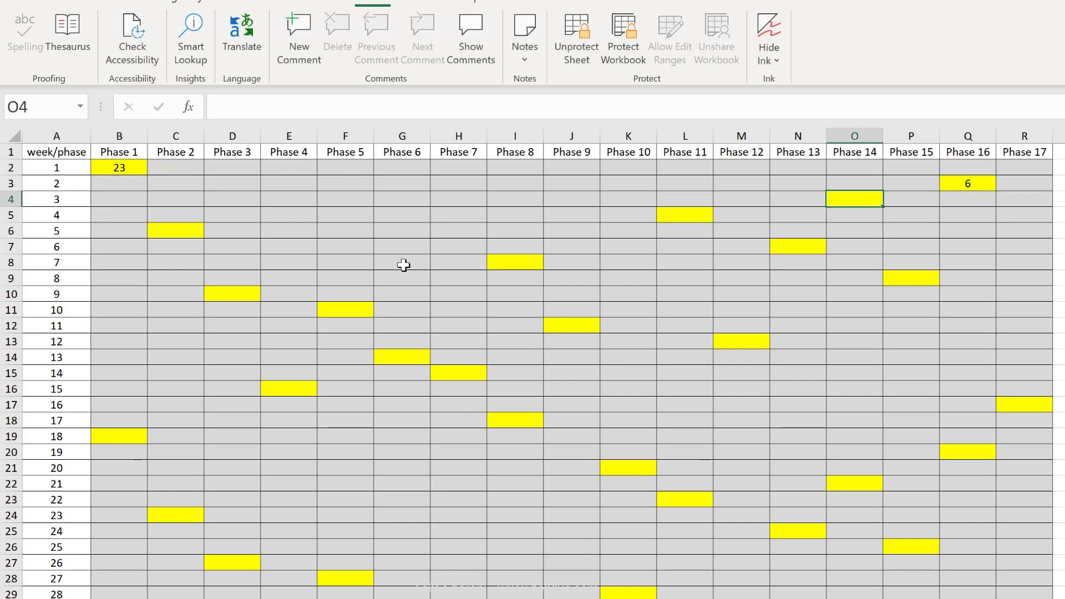
type("7")
key("Tab")
type("6")
key("Tab")
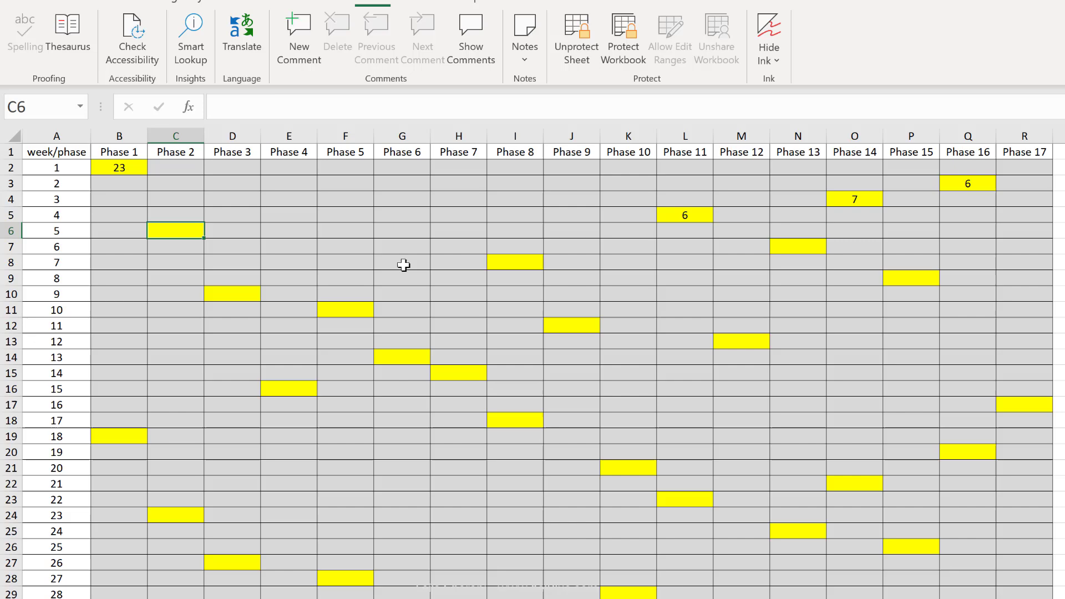